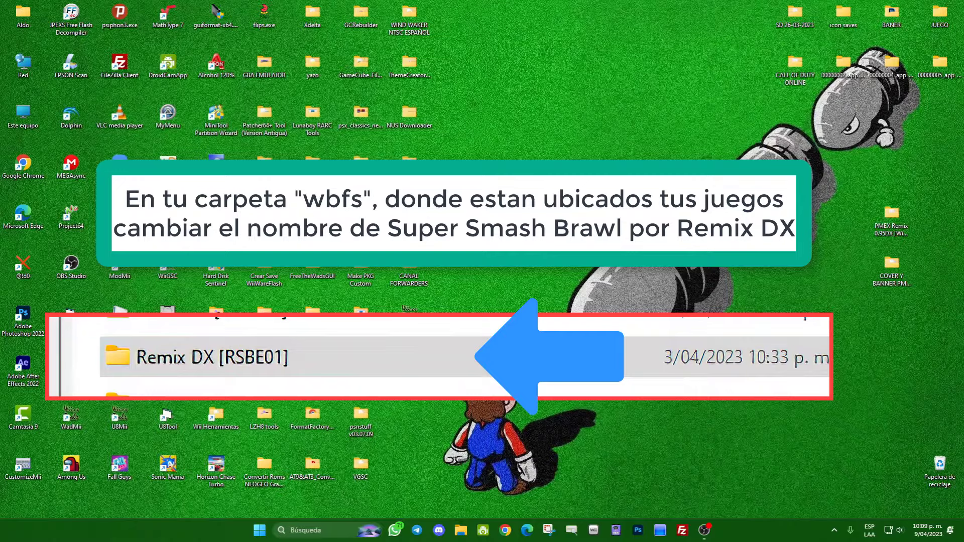
pyautogui.click(888, 217)
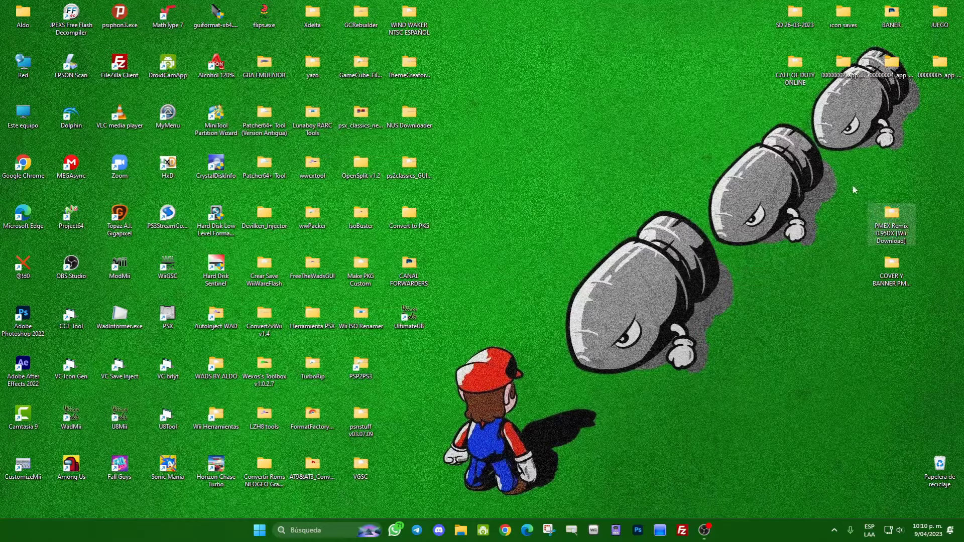
pyautogui.moveTo(854, 187); pyautogui.dragTo(935, 327)
pyautogui.click(942, 222)
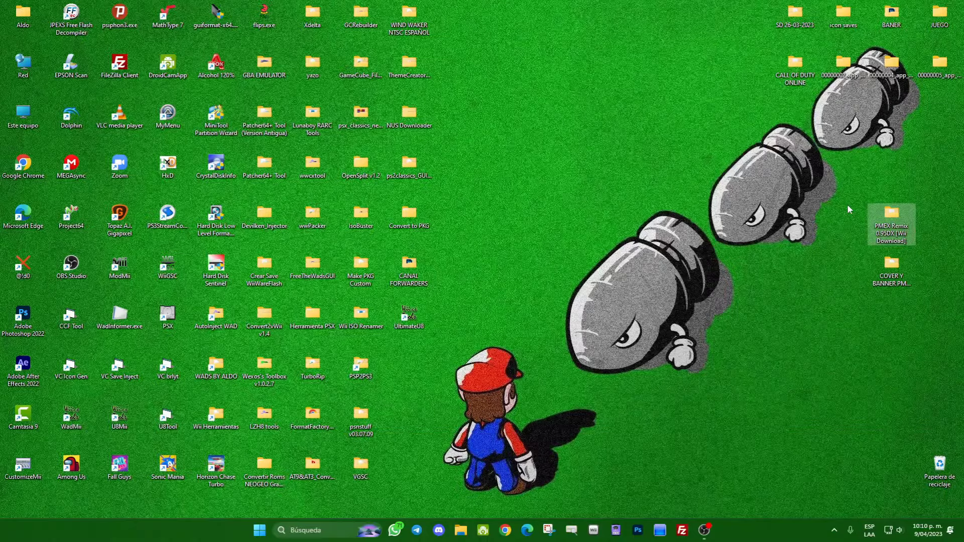
pyautogui.click(899, 280)
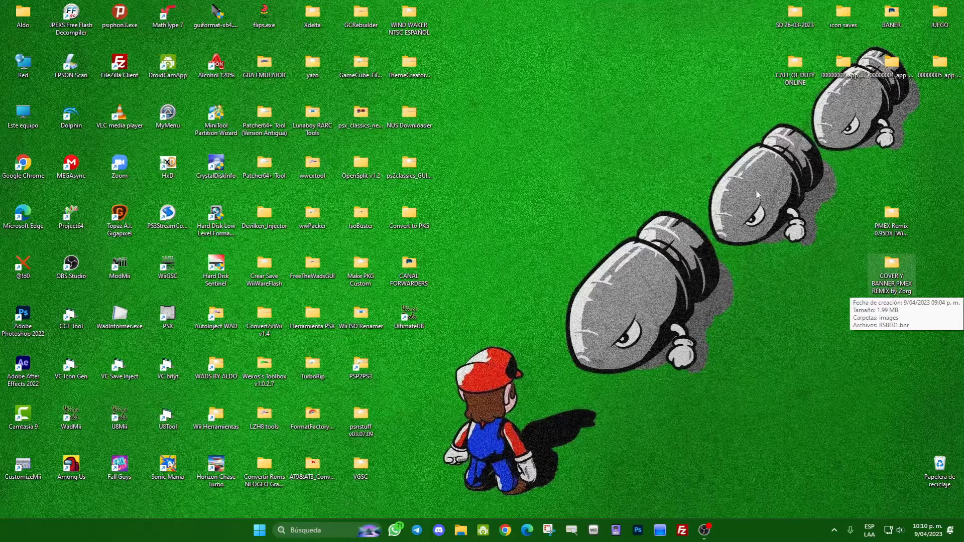
# Open the G: drive and the desktop's PMEX Remix 0.95DX [Wii Download] folder in separate windows arranged side by side
pyautogui.doubleClick(24, 116)
pyautogui.click(625, 246)
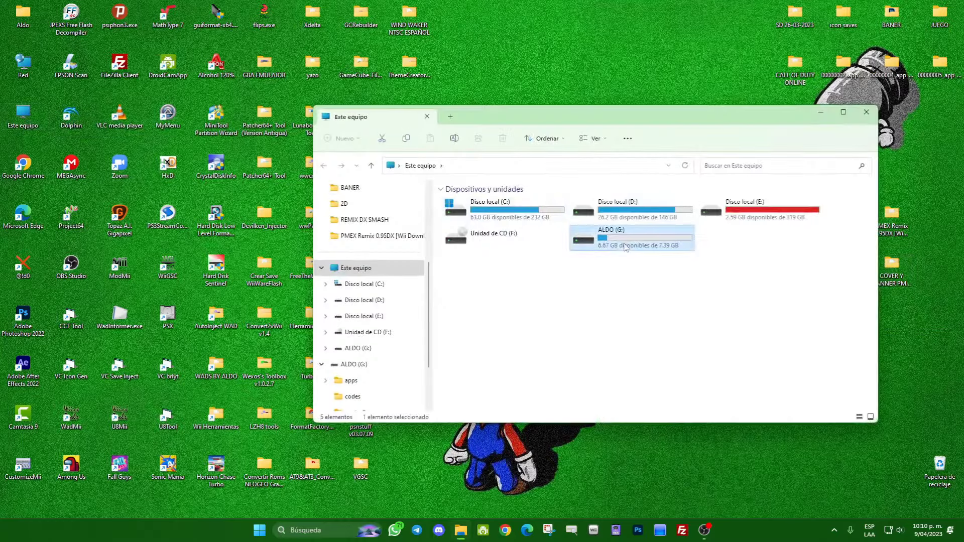
pyautogui.doubleClick(625, 246)
pyautogui.moveTo(683, 123); pyautogui.dragTo(381, 79)
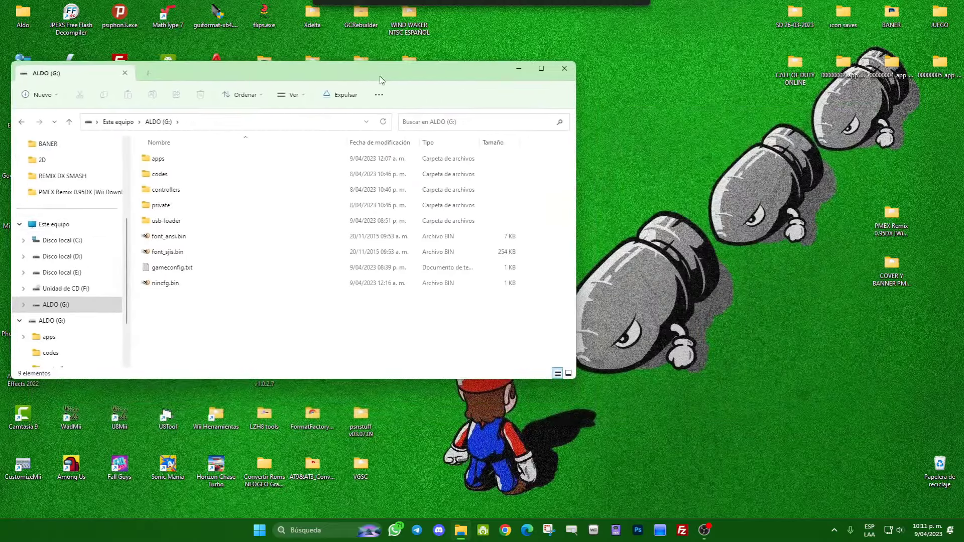
pyautogui.doubleClick(891, 217)
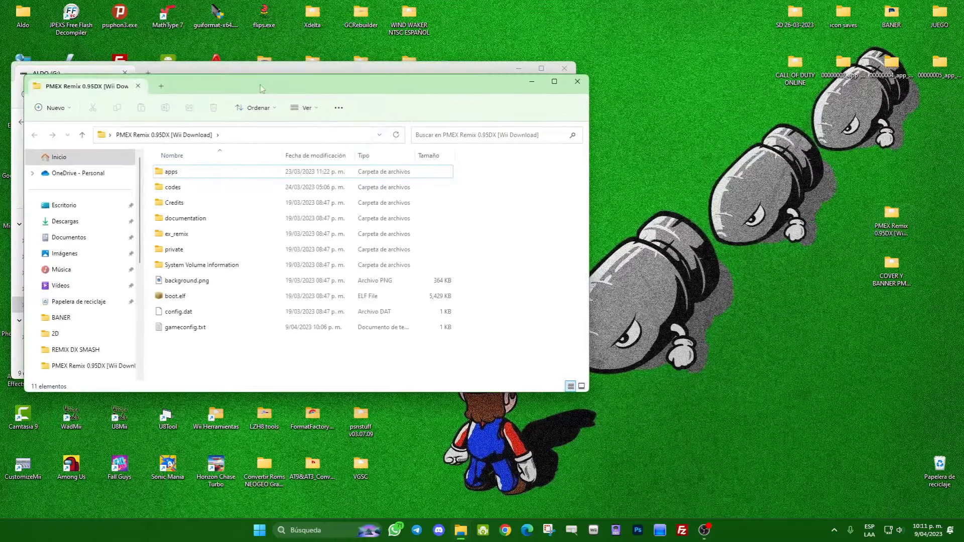
pyautogui.moveTo(261, 89); pyautogui.dragTo(806, 80)
pyautogui.moveTo(437, 70); pyautogui.dragTo(425, 82)
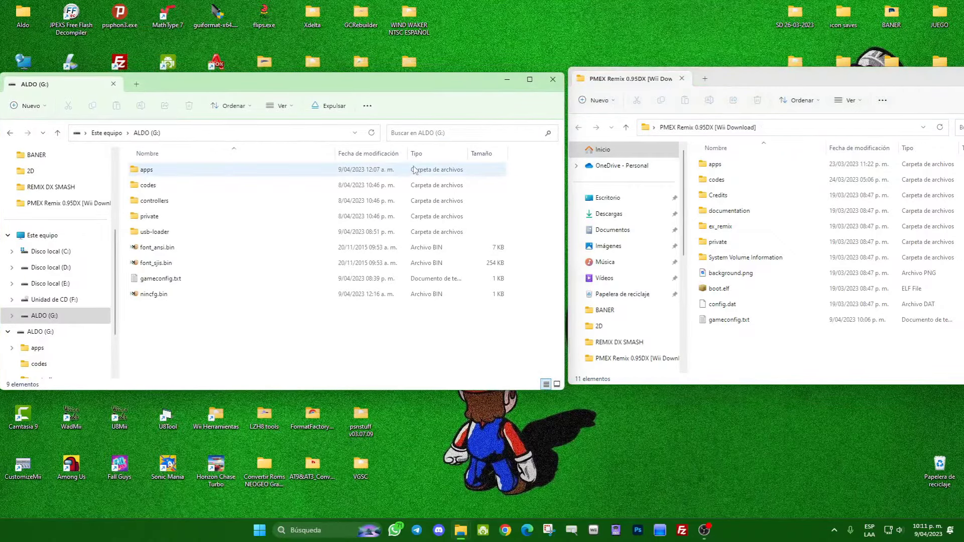
# Copy the P+EX REMIX folder from the PMEX Remix download's apps folder into the apps folder on the G: drive
pyautogui.click(172, 173)
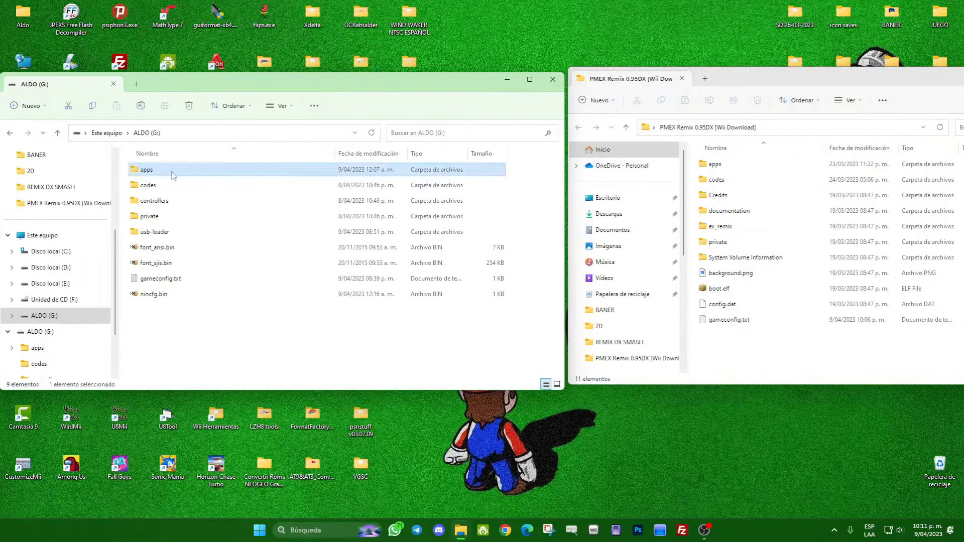
pyautogui.doubleClick(174, 174)
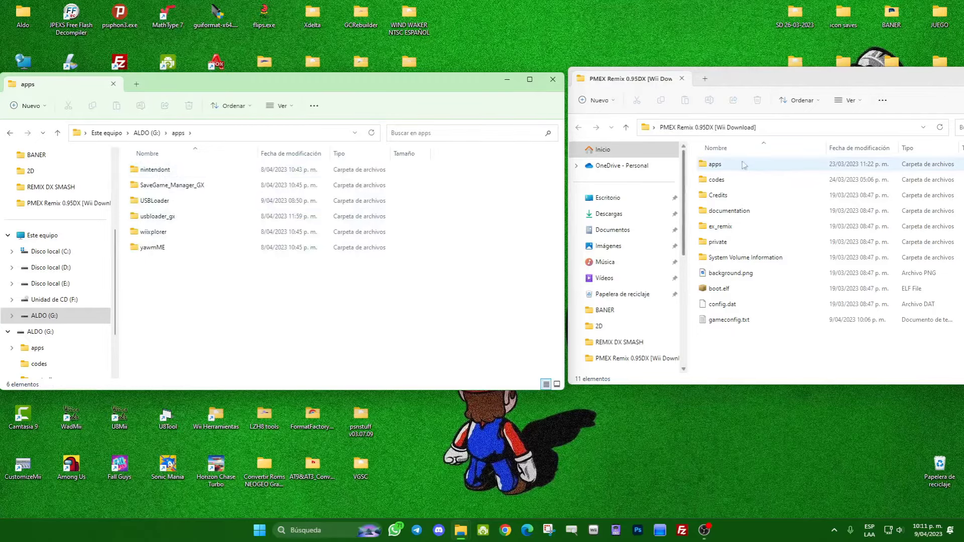
pyautogui.doubleClick(722, 165)
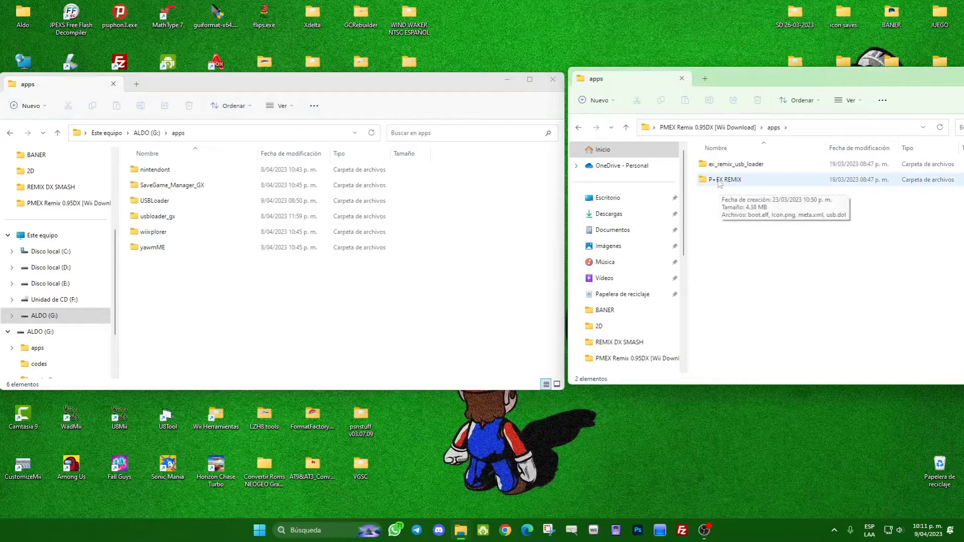
pyautogui.moveTo(716, 185); pyautogui.dragTo(289, 302)
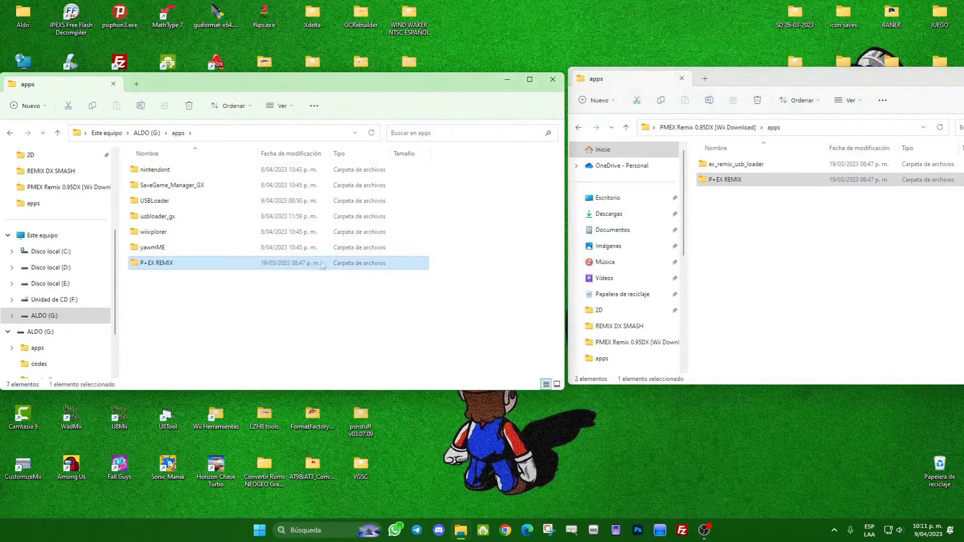
# Copy BOOST.GCT and RSBE01.GCT from the download's ex_remix folder into the codes folder on the G: drive
pyautogui.click(10, 134)
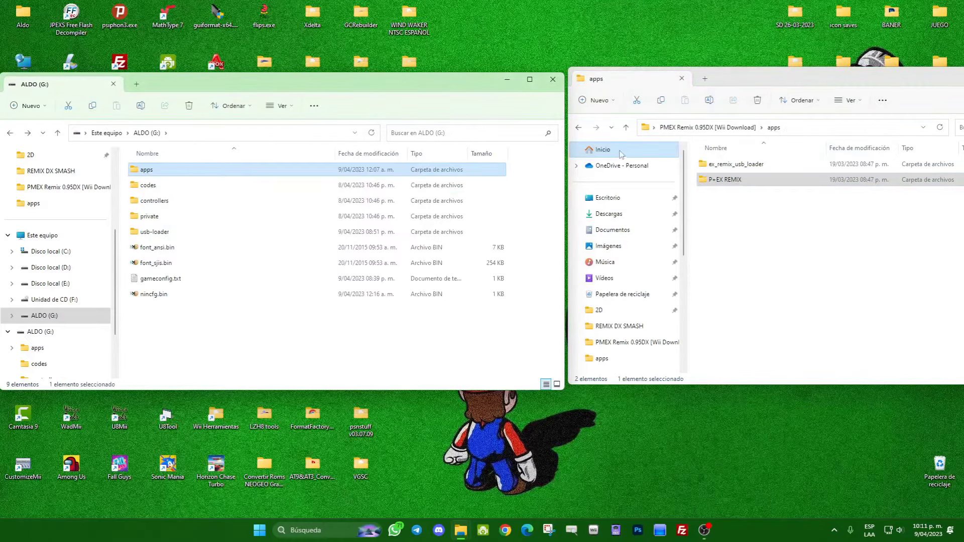
pyautogui.click(579, 128)
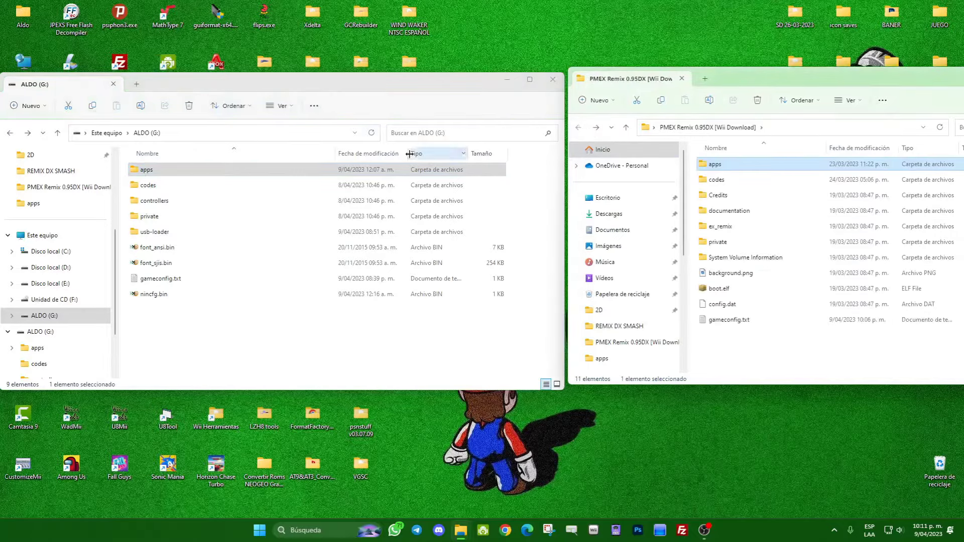
pyautogui.click(160, 189)
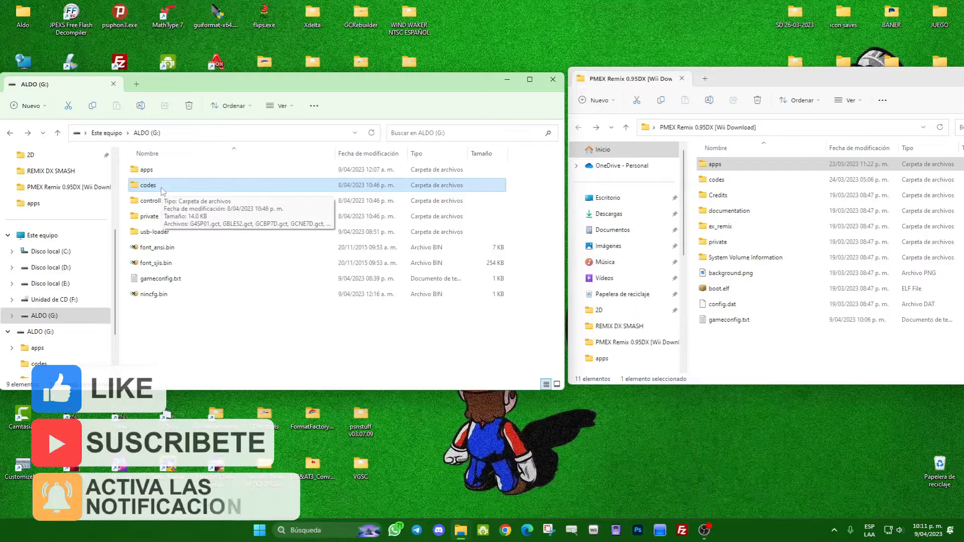
pyautogui.doubleClick(161, 189)
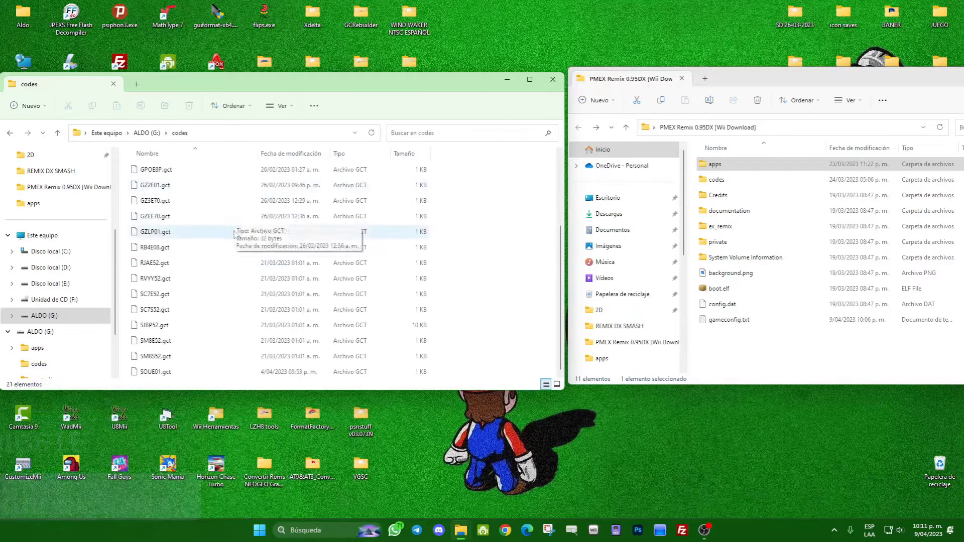
pyautogui.scroll(3, 207, 326)
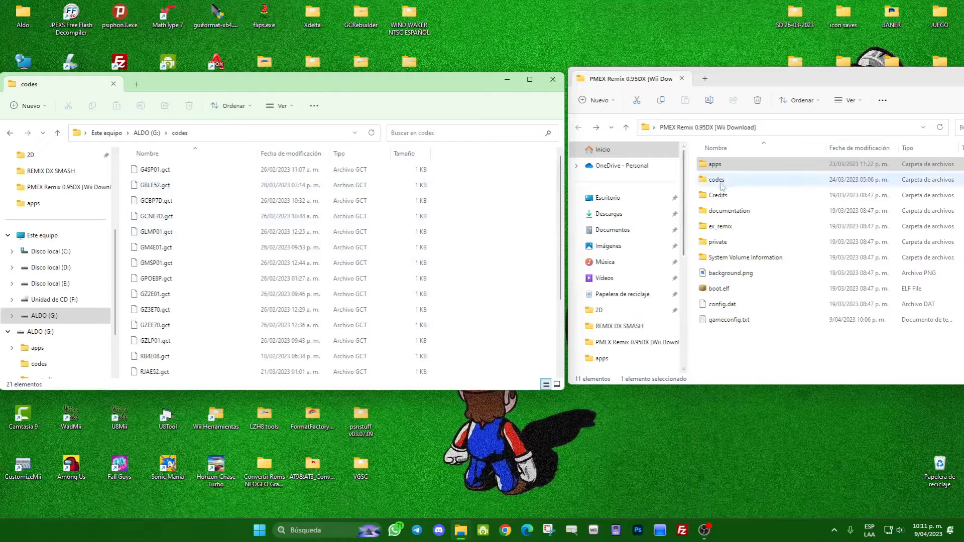
pyautogui.doubleClick(723, 229)
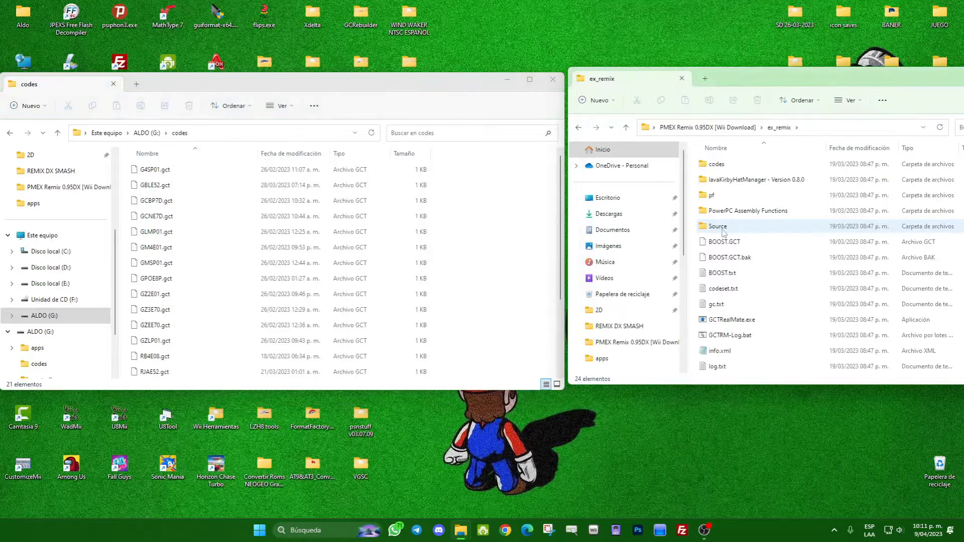
pyautogui.scroll(-1, 725, 231)
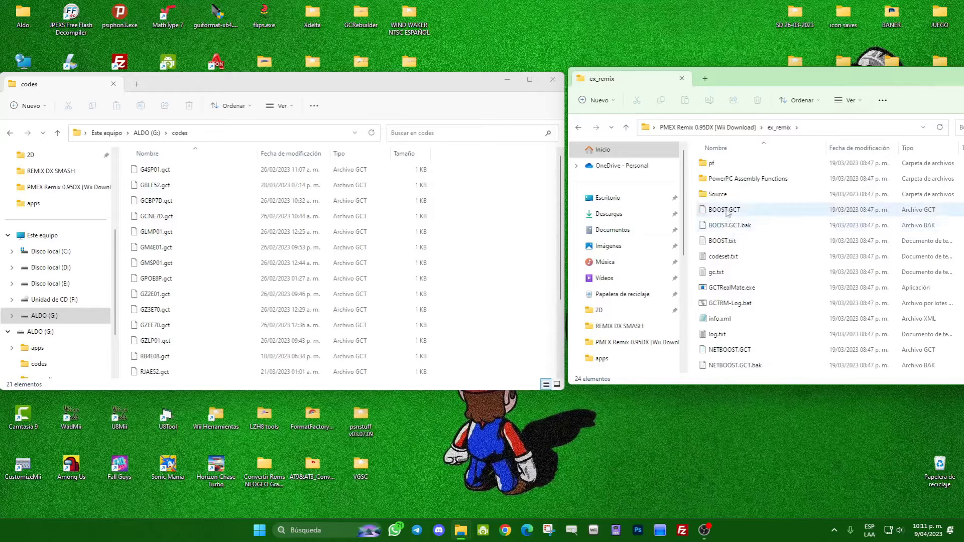
pyautogui.moveTo(728, 214); pyautogui.dragTo(465, 237)
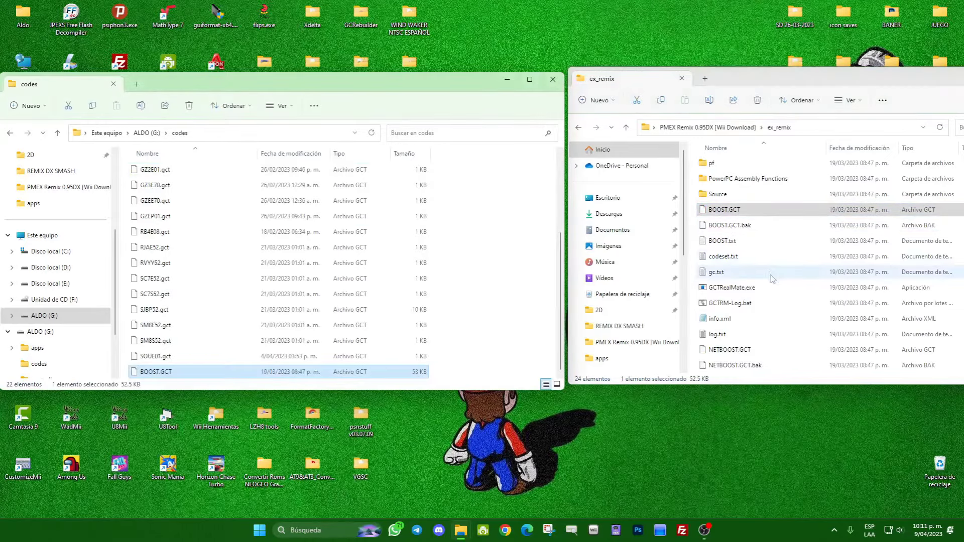
pyautogui.scroll(-4, 743, 276)
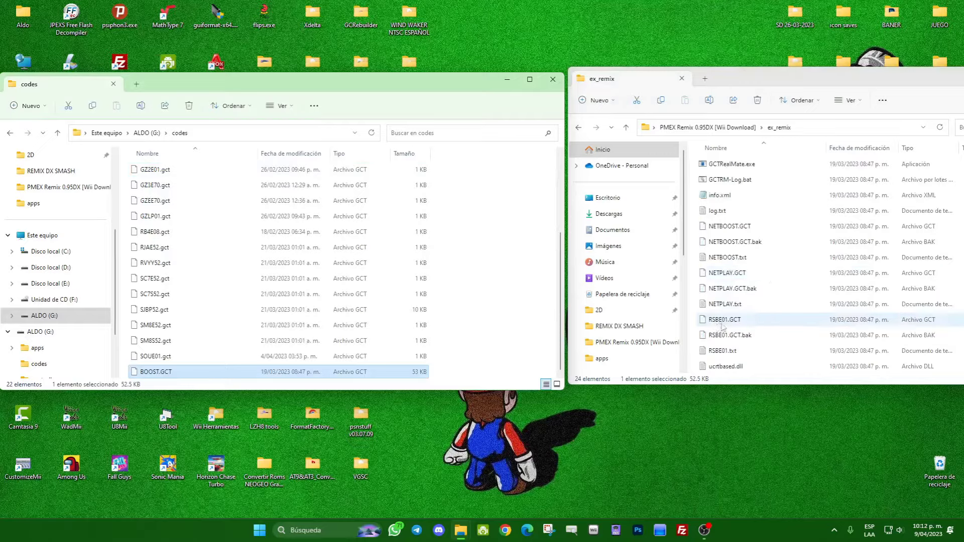
pyautogui.moveTo(731, 324); pyautogui.dragTo(497, 310)
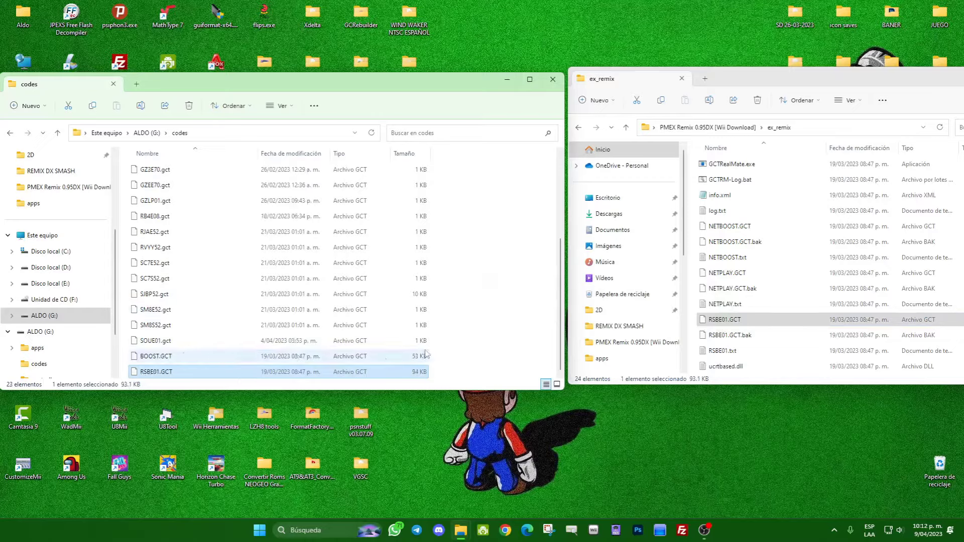
pyautogui.moveTo(440, 349); pyautogui.dragTo(383, 367)
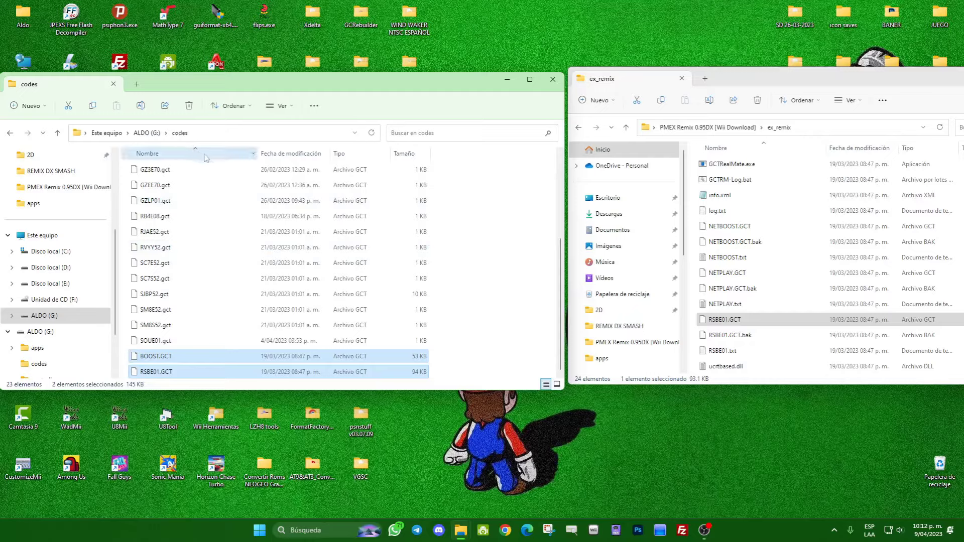
# Copy the private folder from the PMEX Remix download into the root of the G: drive
pyautogui.click(11, 132)
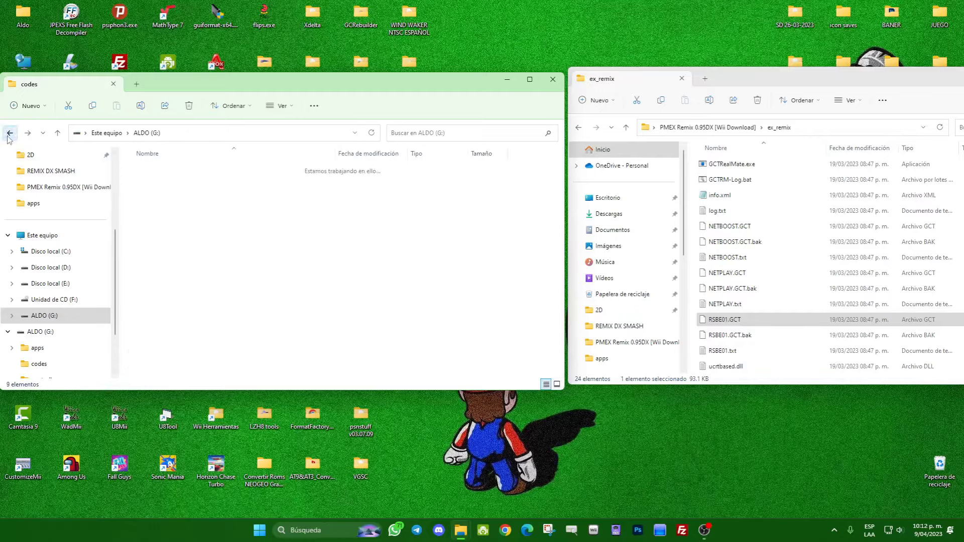
pyautogui.click(578, 128)
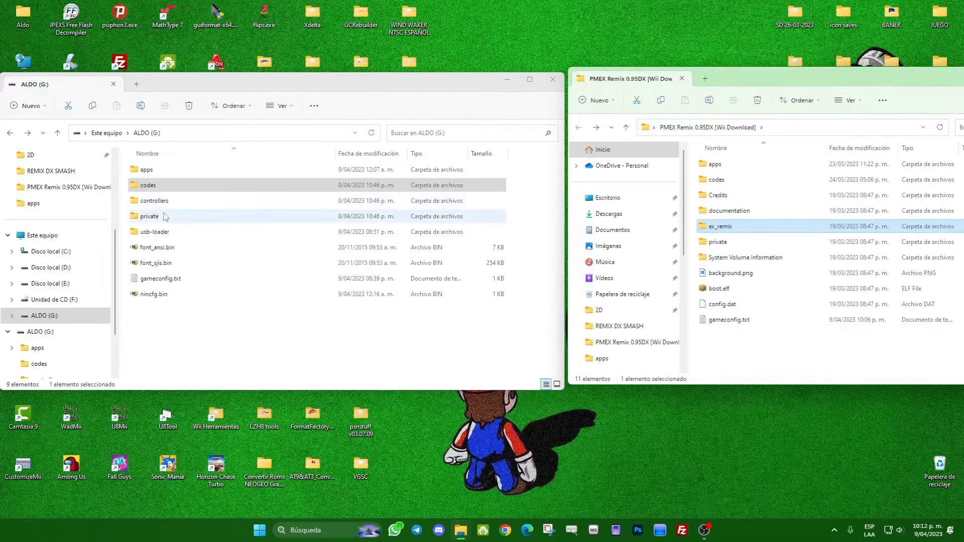
pyautogui.click(723, 243)
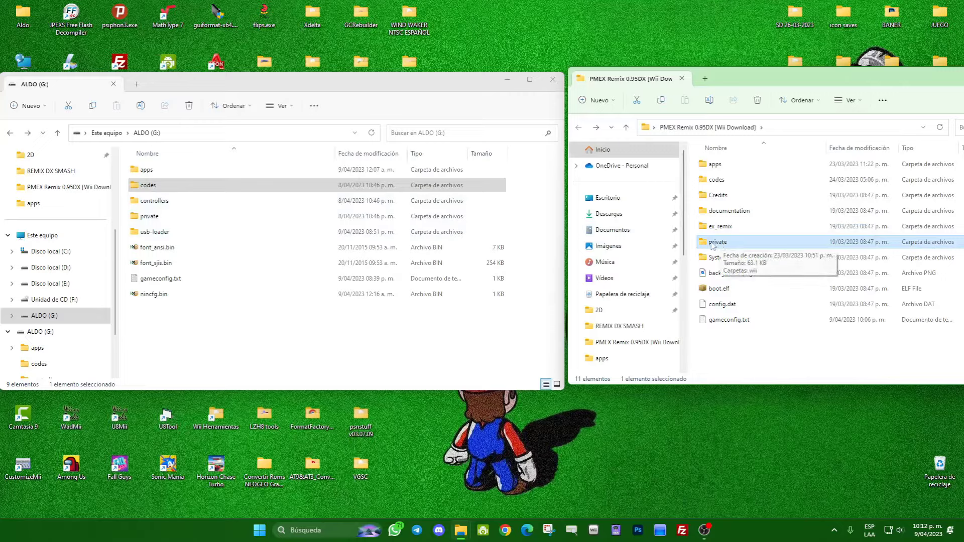
pyautogui.moveTo(712, 245); pyautogui.dragTo(389, 345)
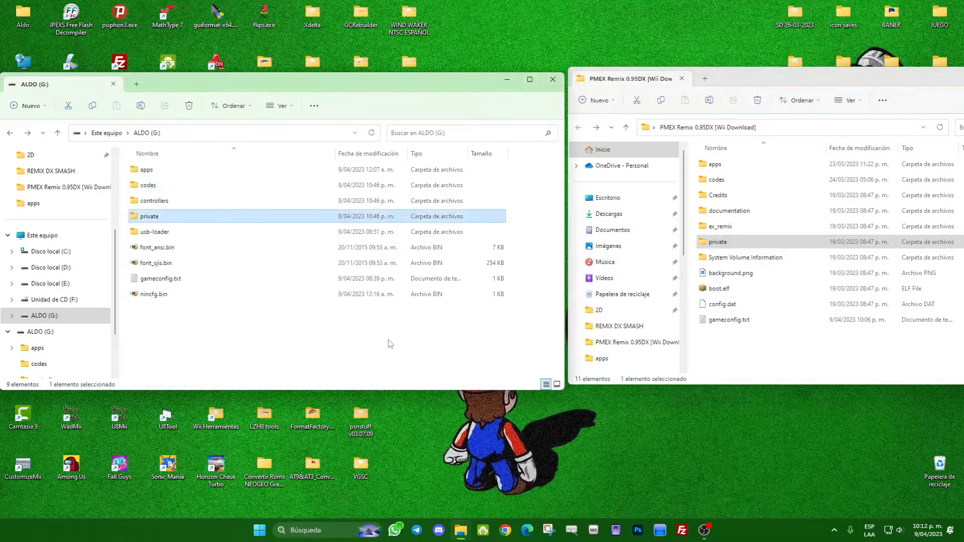
# Inspect the nested folders private, wii, app and RSBE on the G: drive, and return to the drive's root
pyautogui.doubleClick(165, 220)
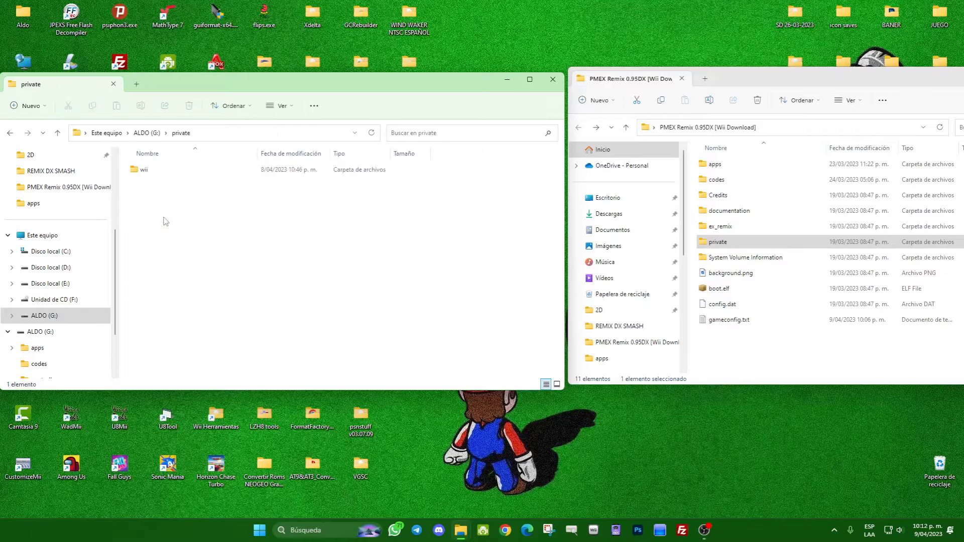
pyautogui.doubleClick(145, 171)
pyautogui.click(145, 172)
pyautogui.doubleClick(146, 171)
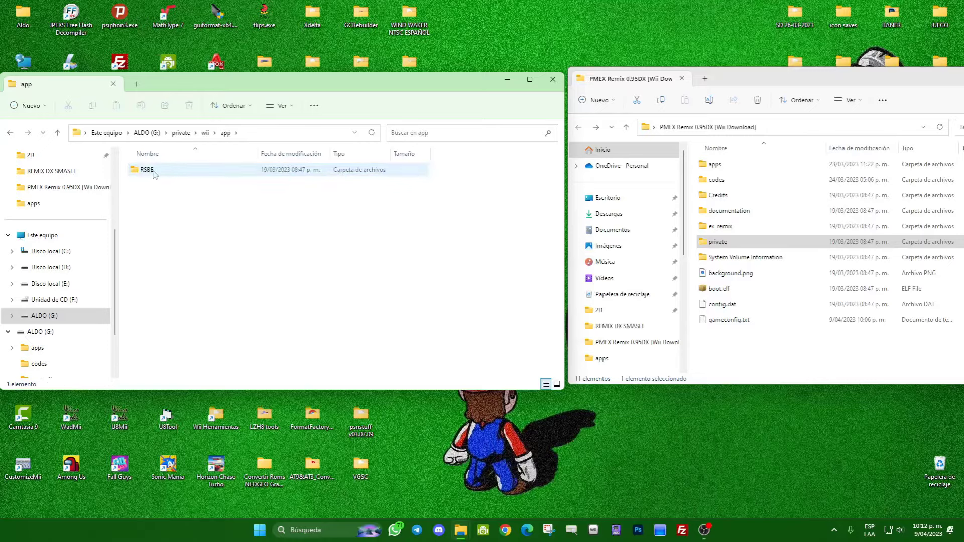
pyautogui.doubleClick(146, 172)
pyautogui.doubleClick(166, 172)
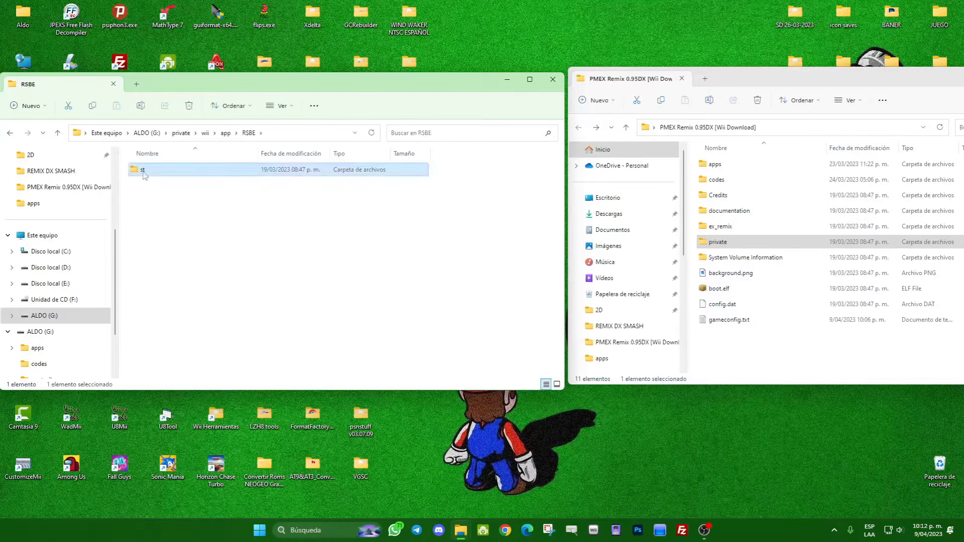
pyautogui.click(10, 133)
pyautogui.click(10, 134)
pyautogui.click(11, 133)
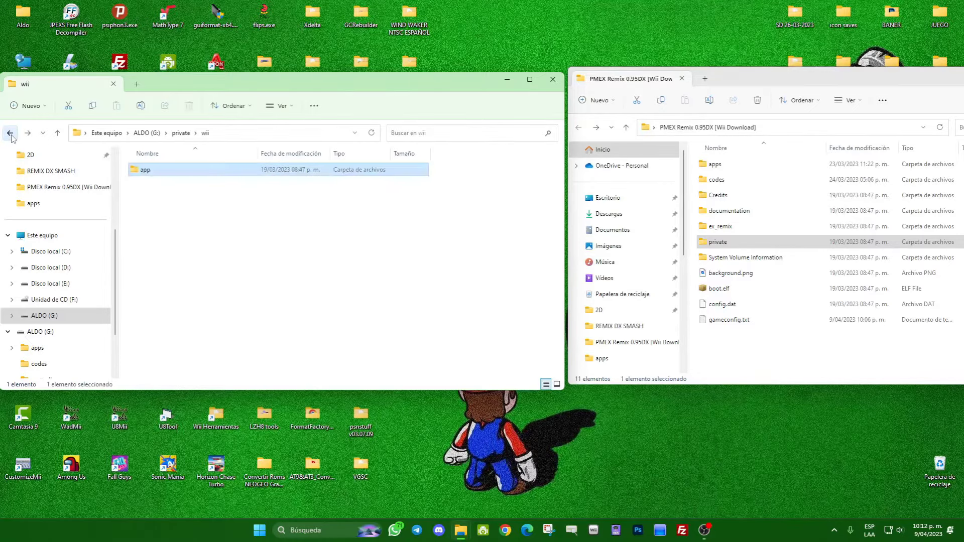
pyautogui.click(10, 133)
pyautogui.click(10, 134)
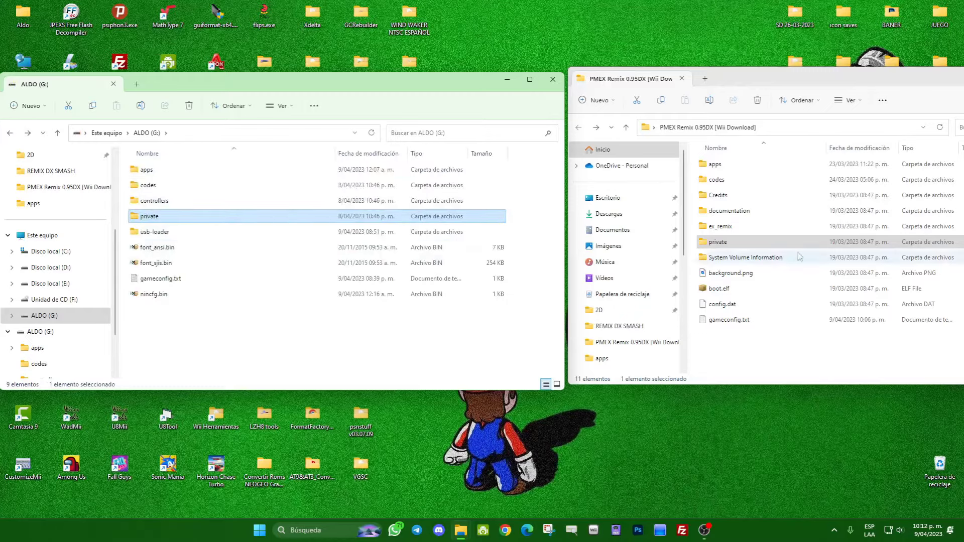
# Copy config.dat from the PMEX Remix download into the root of the G: drive
pyautogui.moveTo(732, 309); pyautogui.dragTo(318, 327)
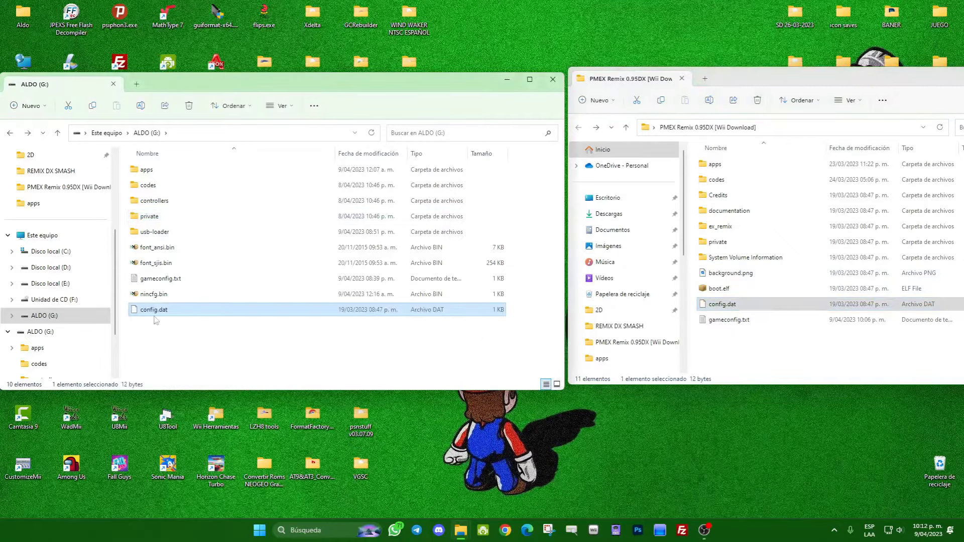
# Open the gameconfig.txt files from the G: drive and the PMEX Remix download together and compare their contents
pyautogui.click(724, 326)
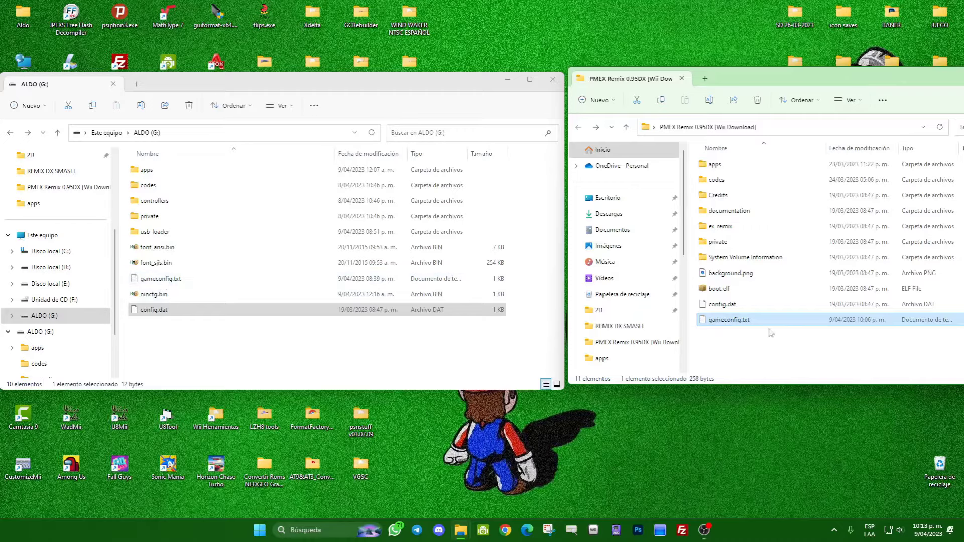
pyautogui.doubleClick(180, 280)
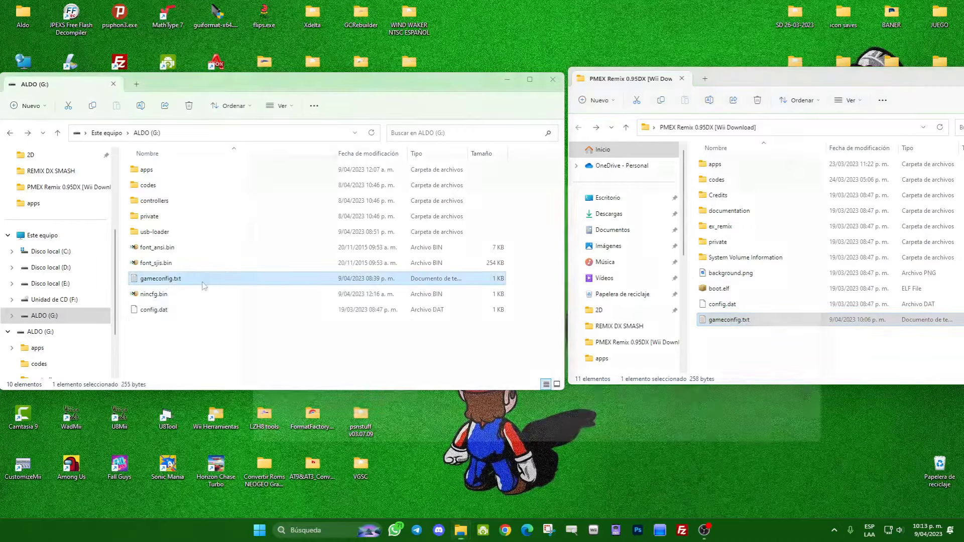
pyautogui.moveTo(444, 147); pyautogui.dragTo(281, 113)
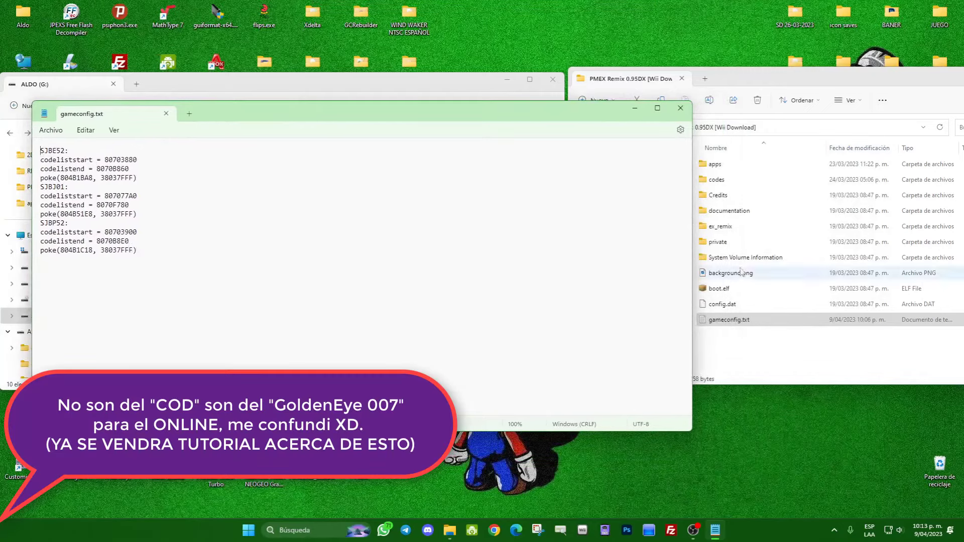
pyautogui.click(793, 84)
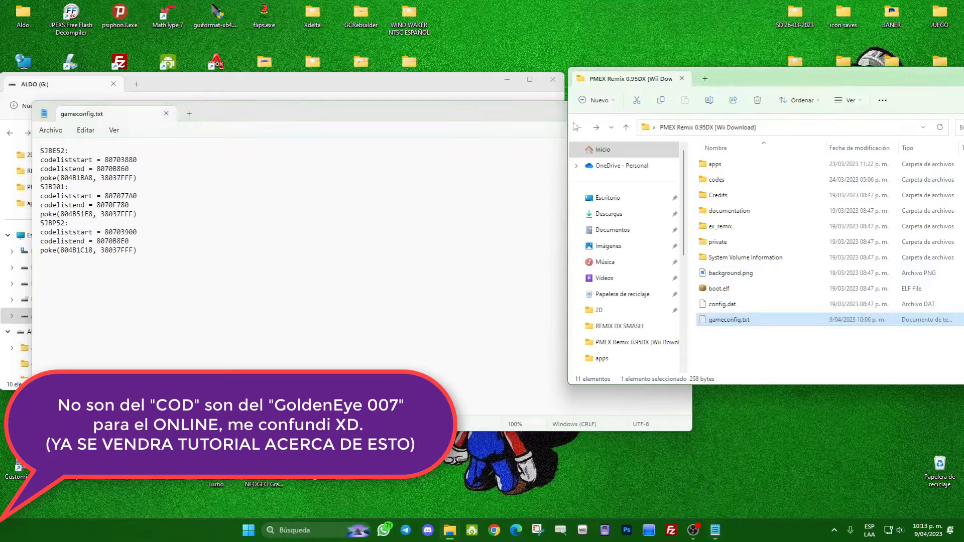
pyautogui.doubleClick(729, 320)
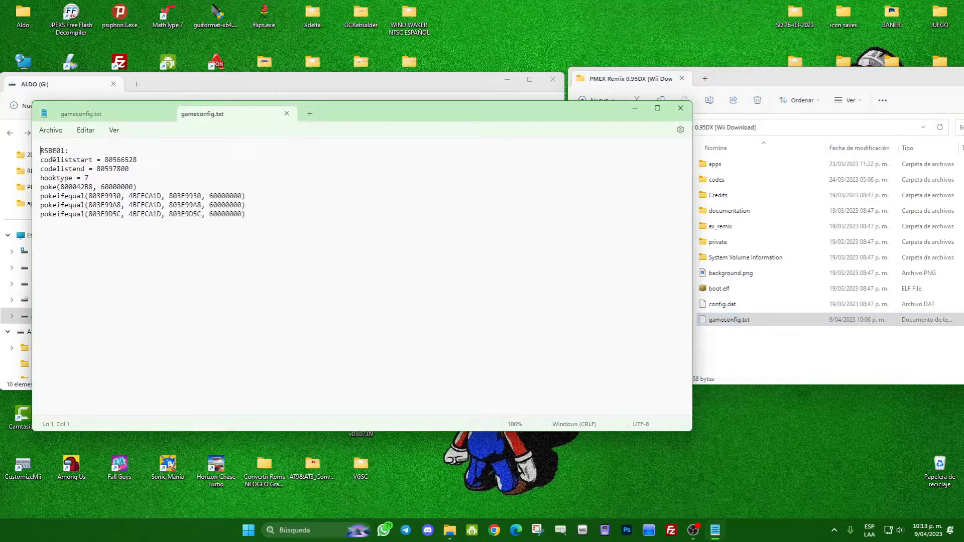
pyautogui.click(116, 119)
pyautogui.click(208, 114)
# Append the whole RSBE01 block from the download's gameconfig.txt to the end of the G: drive's gameconfig.txt, save it and close the editor
pyautogui.moveTo(41, 150); pyautogui.dragTo(259, 216)
pyautogui.rightClick(174, 206)
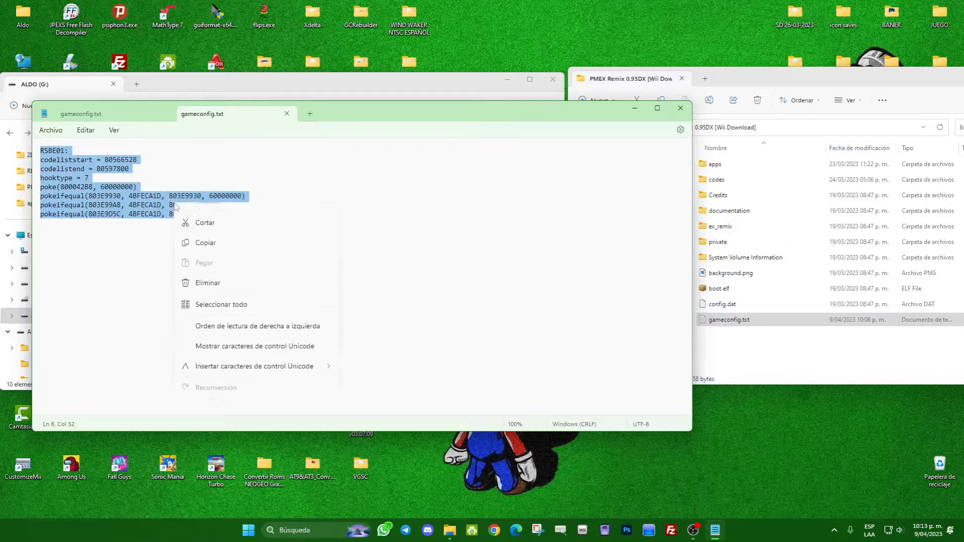
pyautogui.click(207, 255)
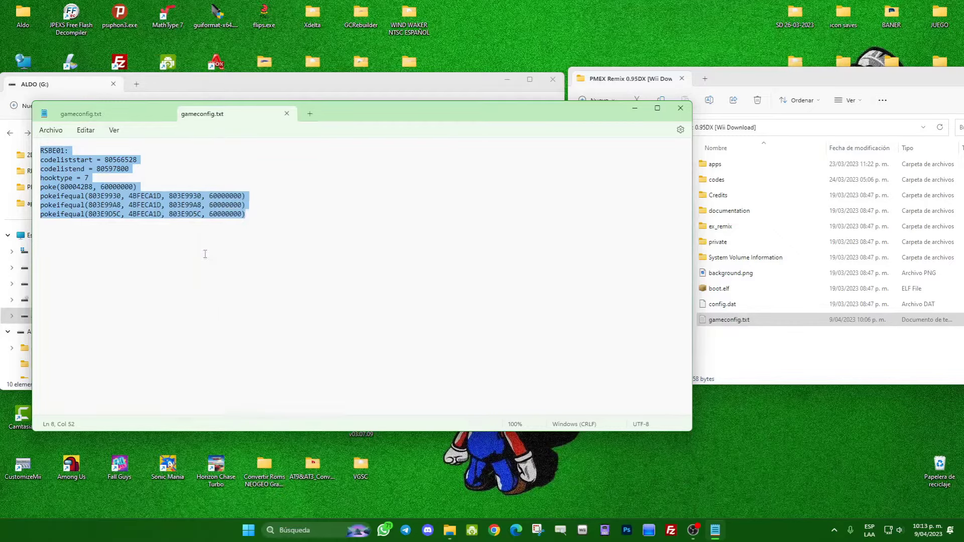
pyautogui.click(112, 121)
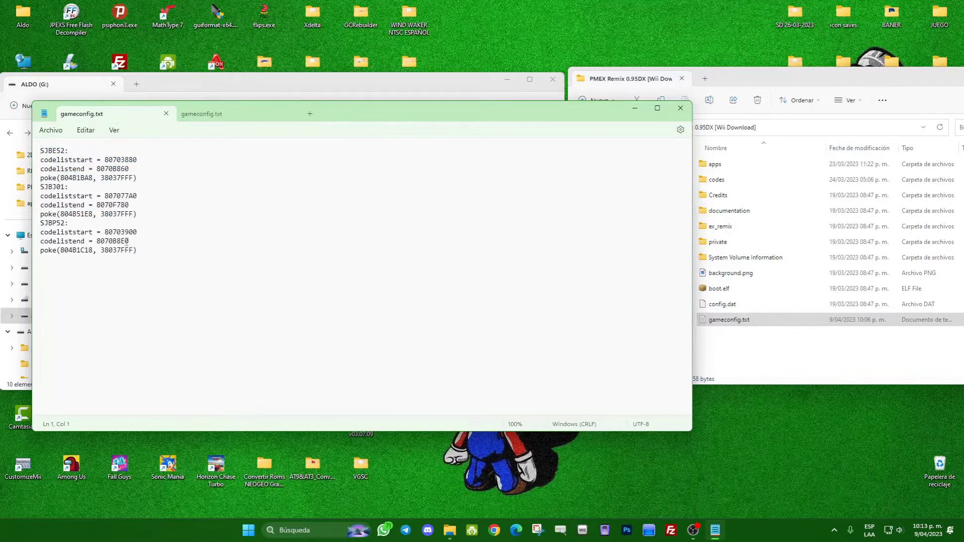
pyautogui.click(142, 248)
pyautogui.hotkey('ctrl', 'v')
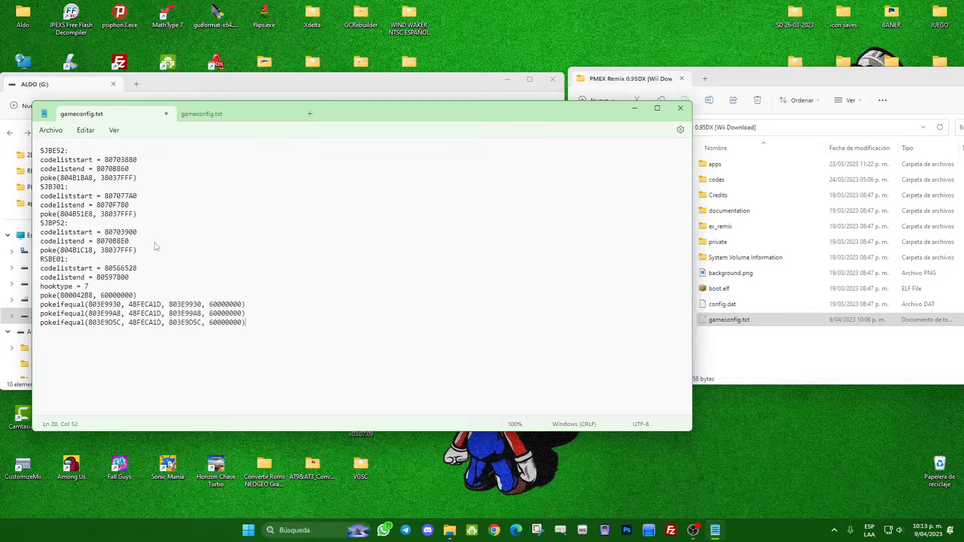
pyautogui.click(51, 130)
pyautogui.click(63, 199)
pyautogui.click(681, 108)
# Reopen gameconfig.txt on the G: drive to check the saved code blocks, and close it
pyautogui.click(166, 280)
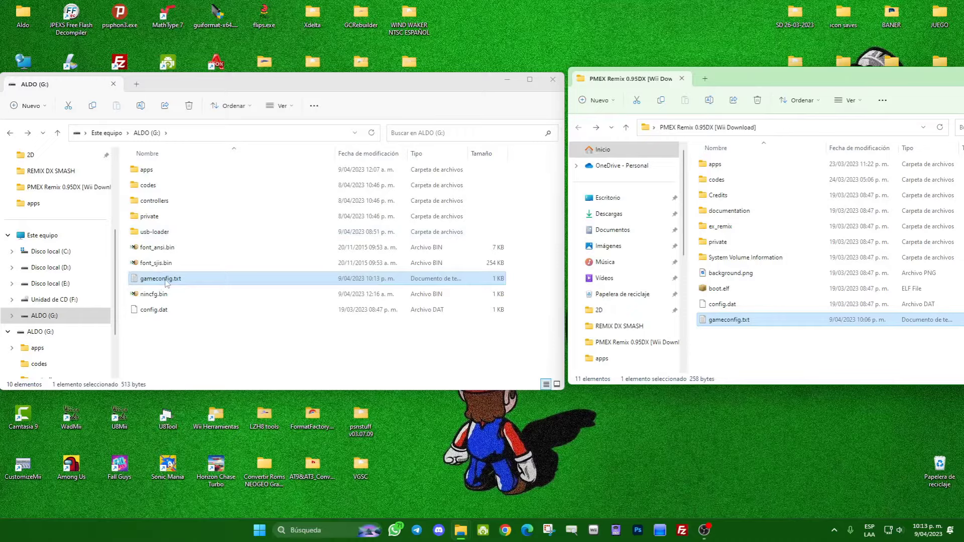
pyautogui.doubleClick(166, 280)
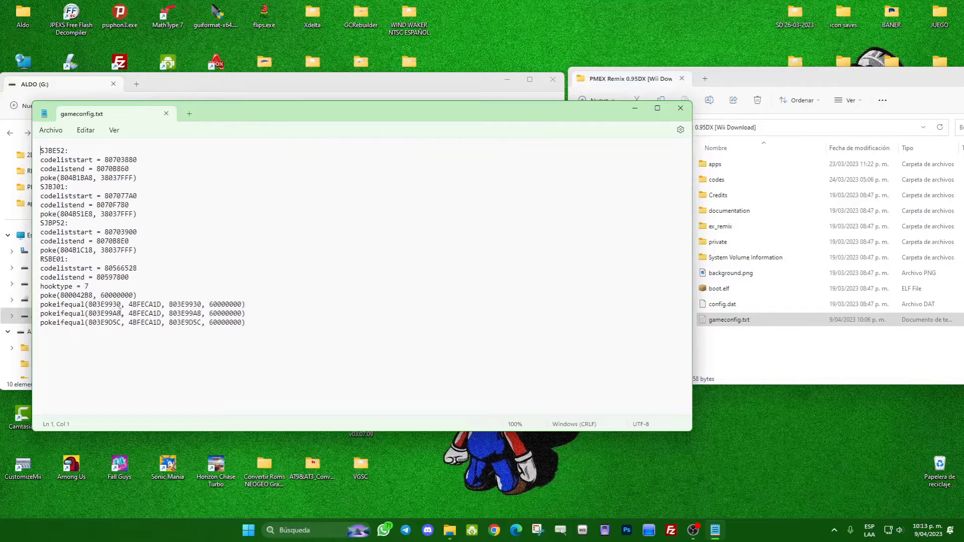
pyautogui.click(680, 108)
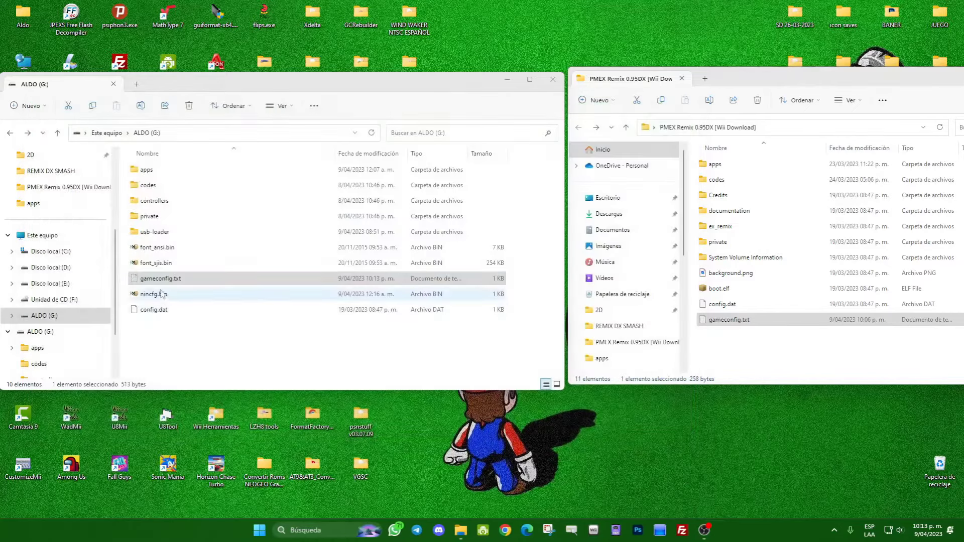
# Copy the ex_remix folder from the PMEX Remix download into the root of the G: drive and close the download's window
pyautogui.click(728, 321)
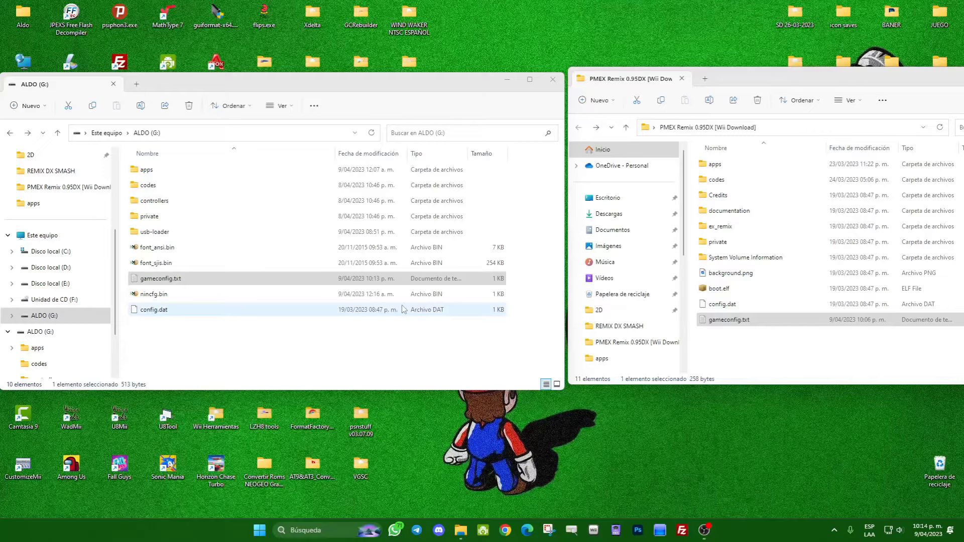
pyautogui.click(728, 229)
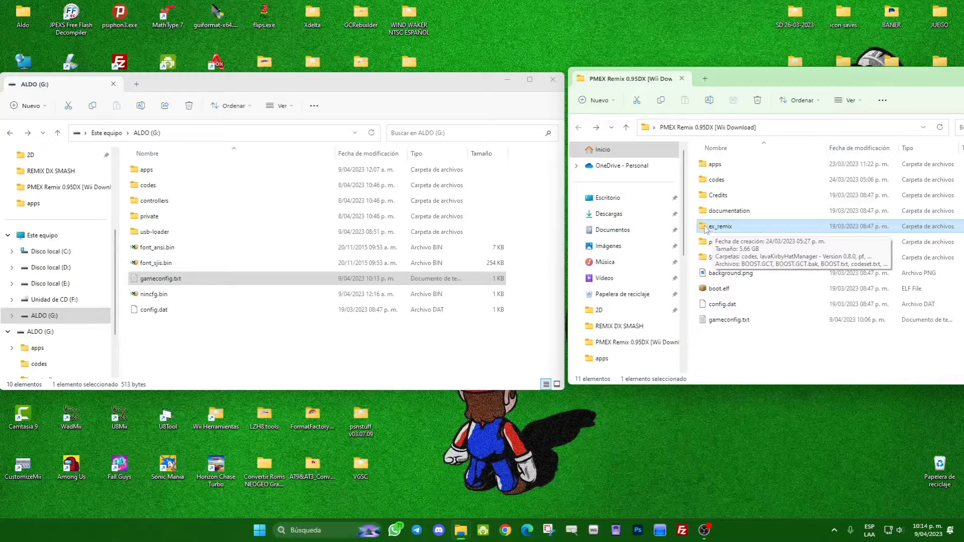
pyautogui.moveTo(706, 229); pyautogui.dragTo(341, 354)
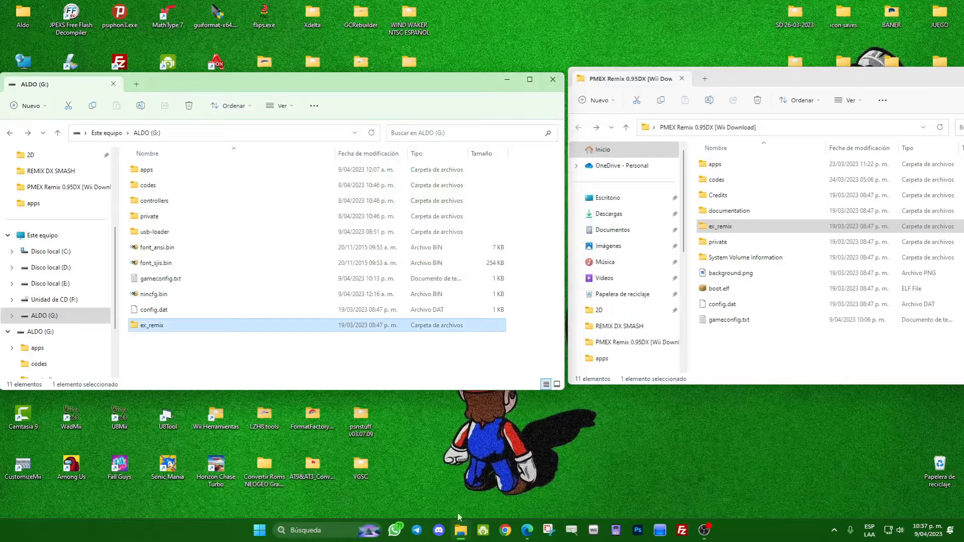
pyautogui.click(218, 369)
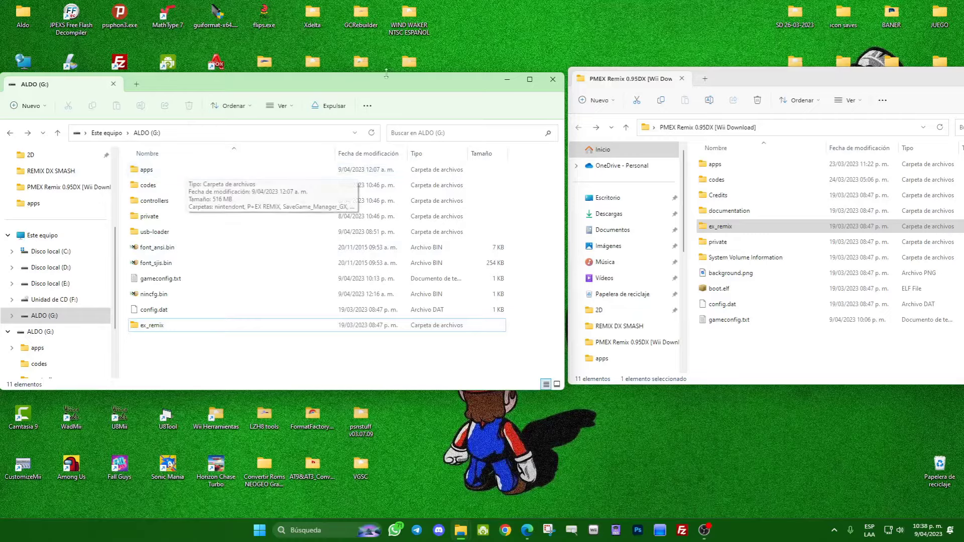
pyautogui.doubleClick(798, 79)
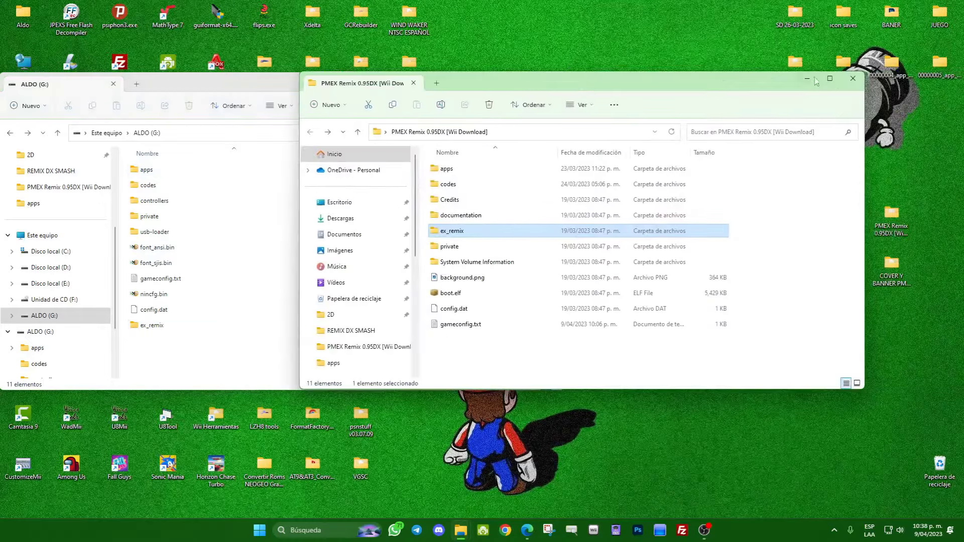
pyautogui.click(857, 81)
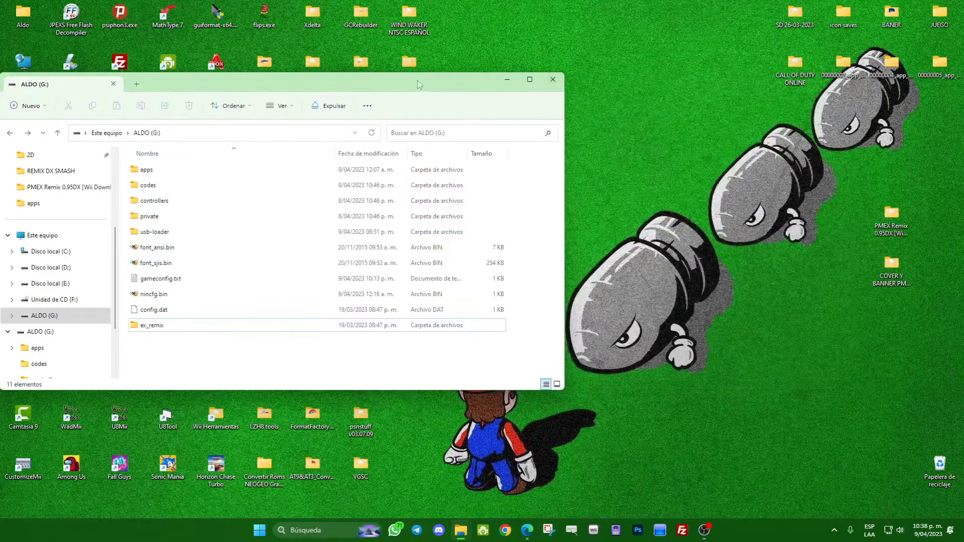
# Open the COVER Y BANNER PMEX REMIX folder from the desktop and arrange its window beside the G: drive window
pyautogui.moveTo(417, 80); pyautogui.dragTo(486, 72)
pyautogui.moveTo(888, 276); pyautogui.dragTo(891, 333)
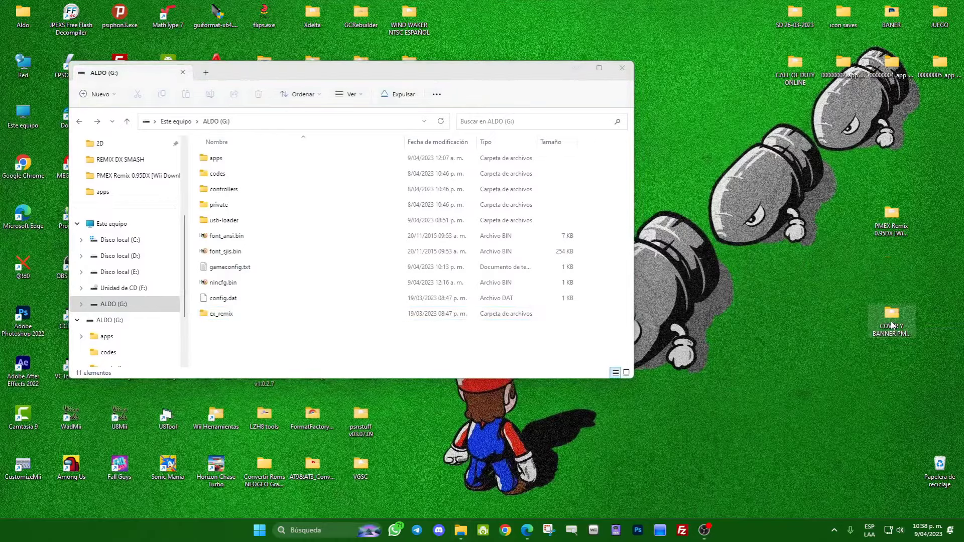
pyautogui.doubleClick(892, 324)
pyautogui.moveTo(282, 99); pyautogui.dragTo(712, 138)
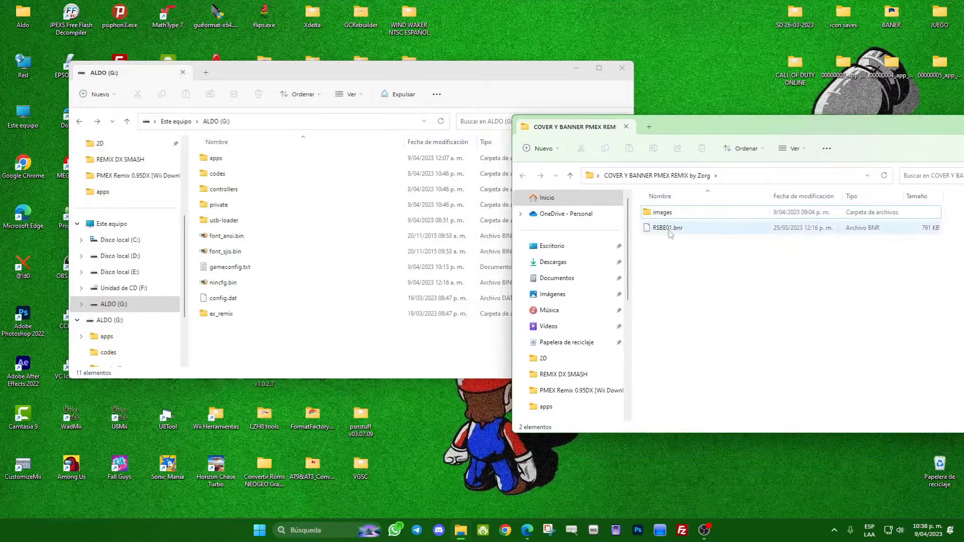
pyautogui.moveTo(421, 81); pyautogui.dragTo(354, 87)
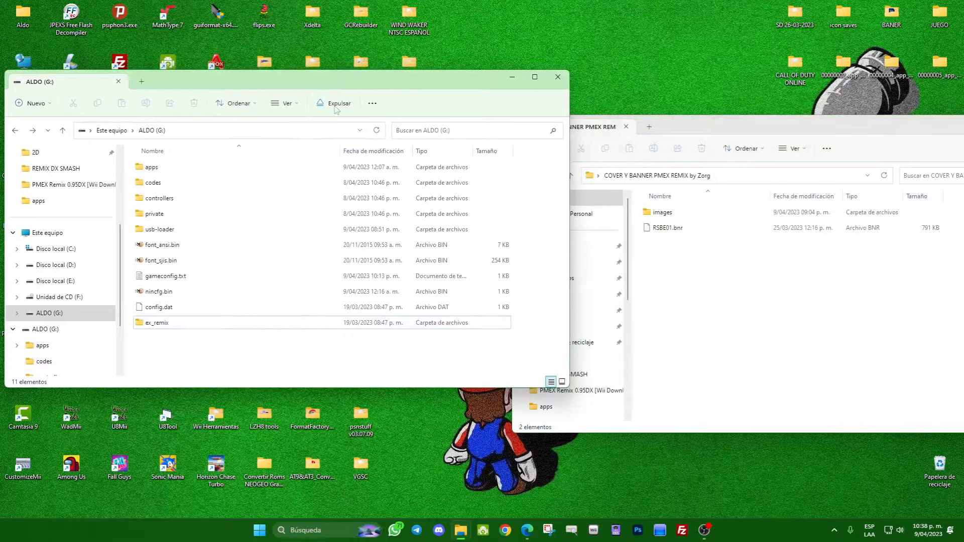
# Copy the images folder from the cover and banner download into apps/usbloader_gx on the G: drive, replacing the existing files
pyautogui.click(149, 170)
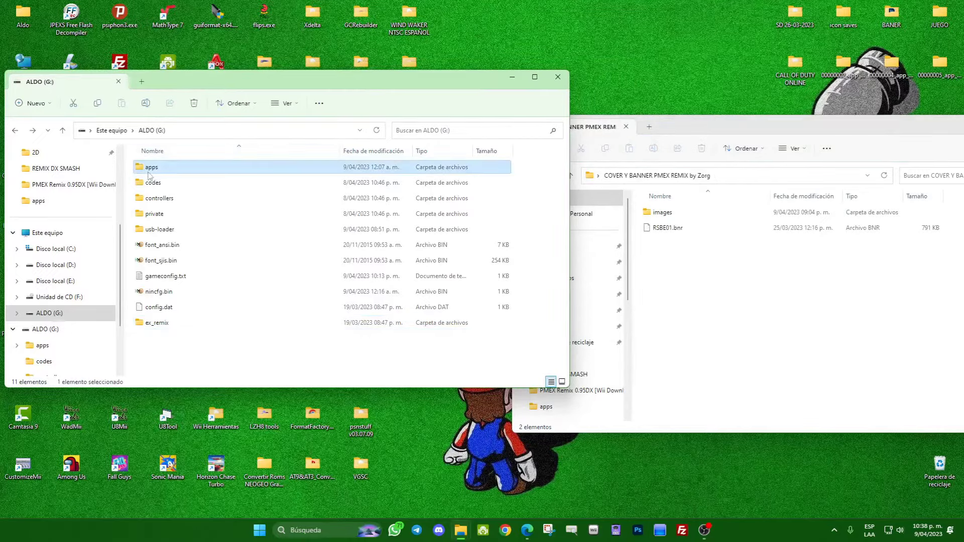
pyautogui.doubleClick(151, 167)
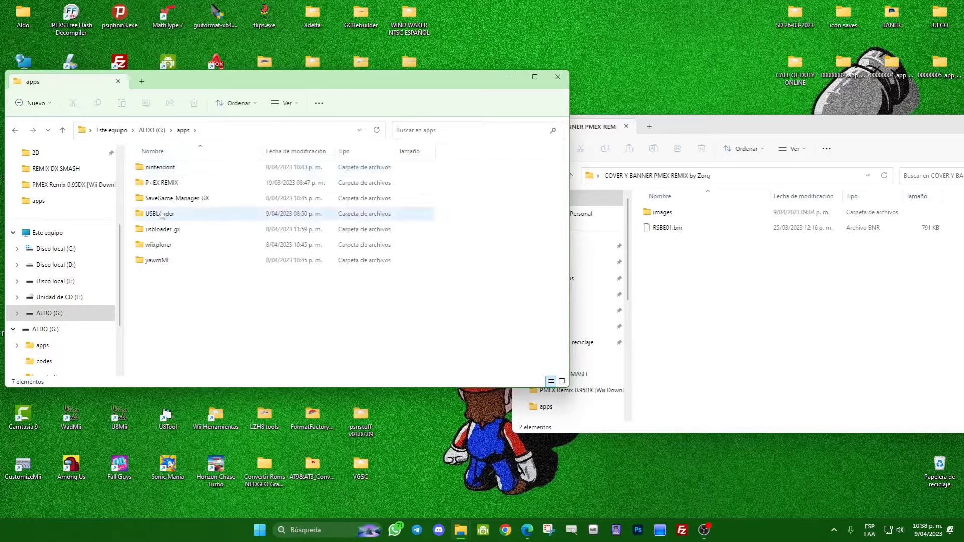
pyautogui.doubleClick(167, 230)
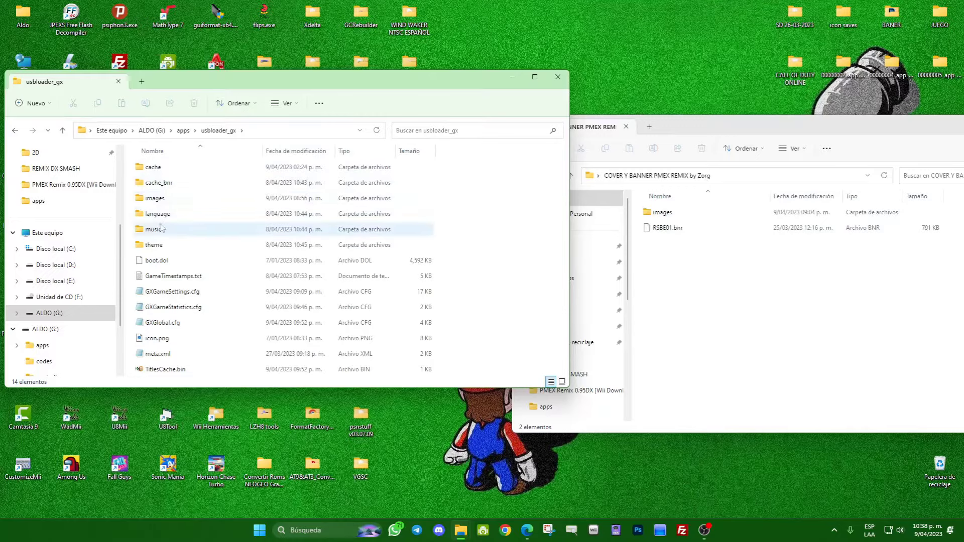
pyautogui.click(649, 212)
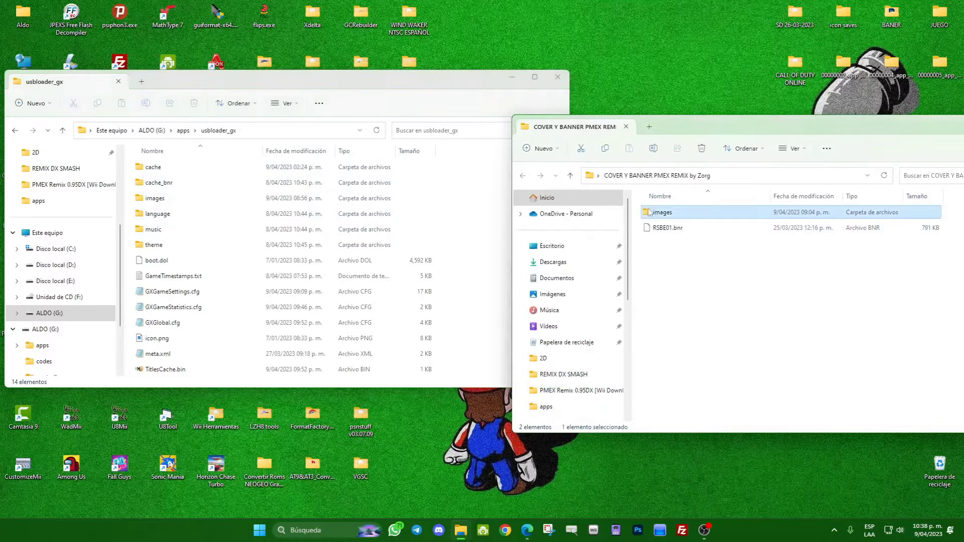
pyautogui.moveTo(673, 127); pyautogui.dragTo(757, 122)
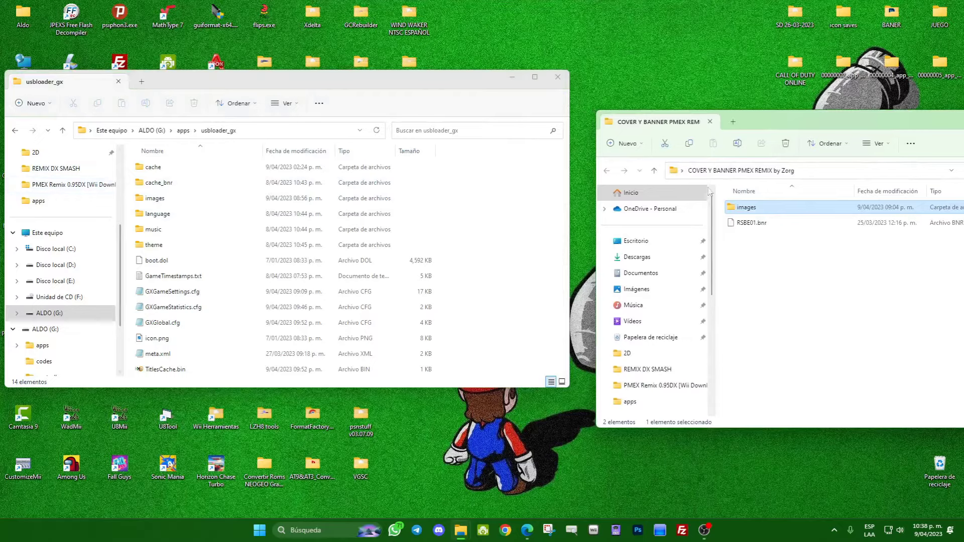
pyautogui.moveTo(733, 211); pyautogui.dragTo(480, 196)
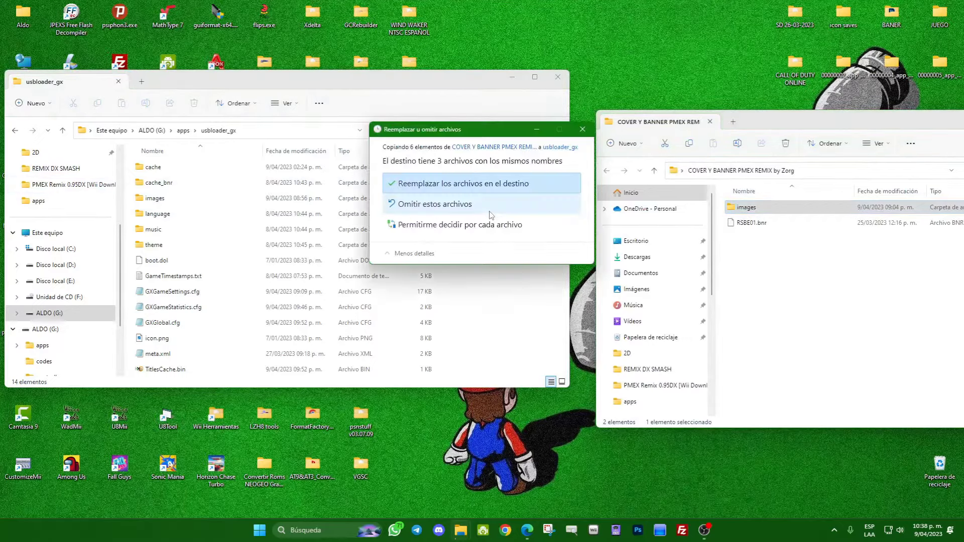
pyautogui.click(461, 184)
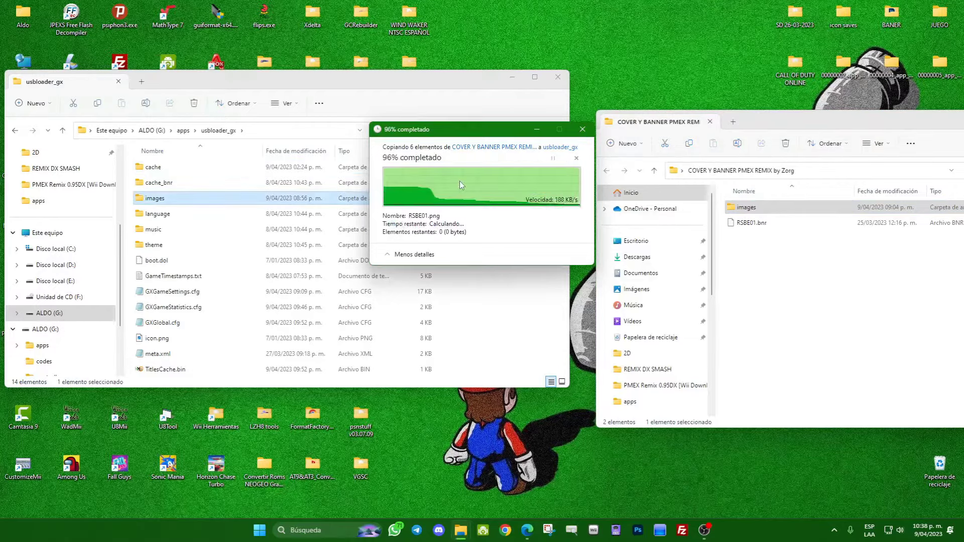
# View the cover image RSBE01.png in the download's images folder, close it and return to the parent folder
pyautogui.doubleClick(746, 207)
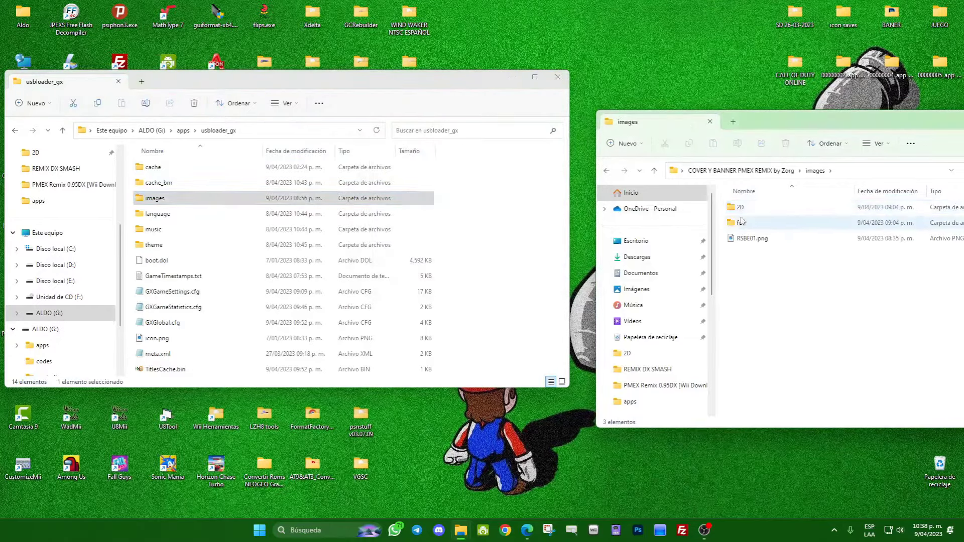
pyautogui.doubleClick(752, 238)
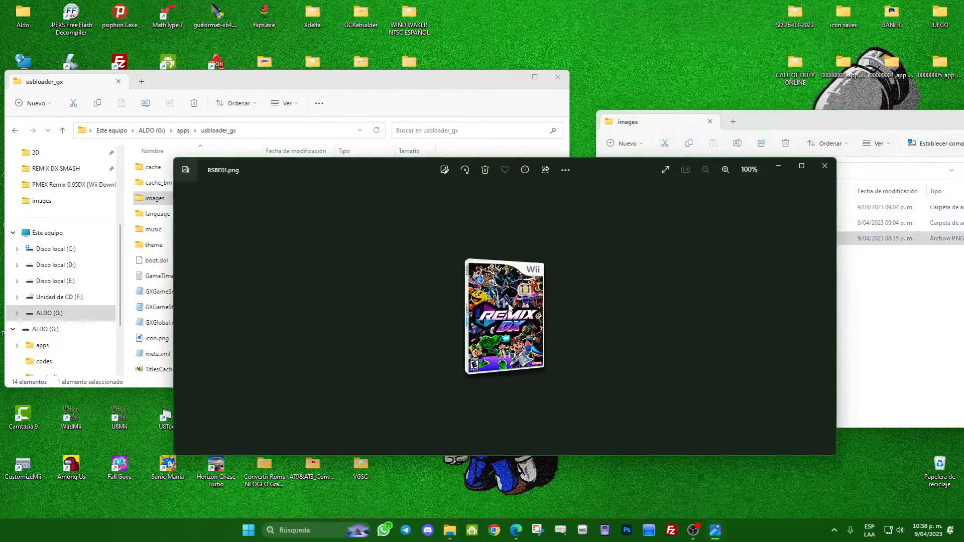
pyautogui.scroll(1, 508, 307)
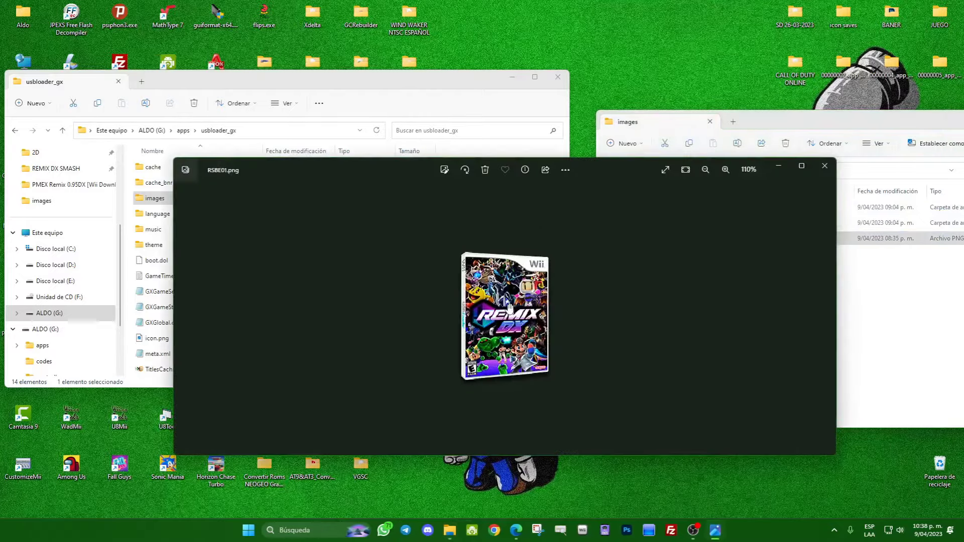
pyautogui.click(824, 166)
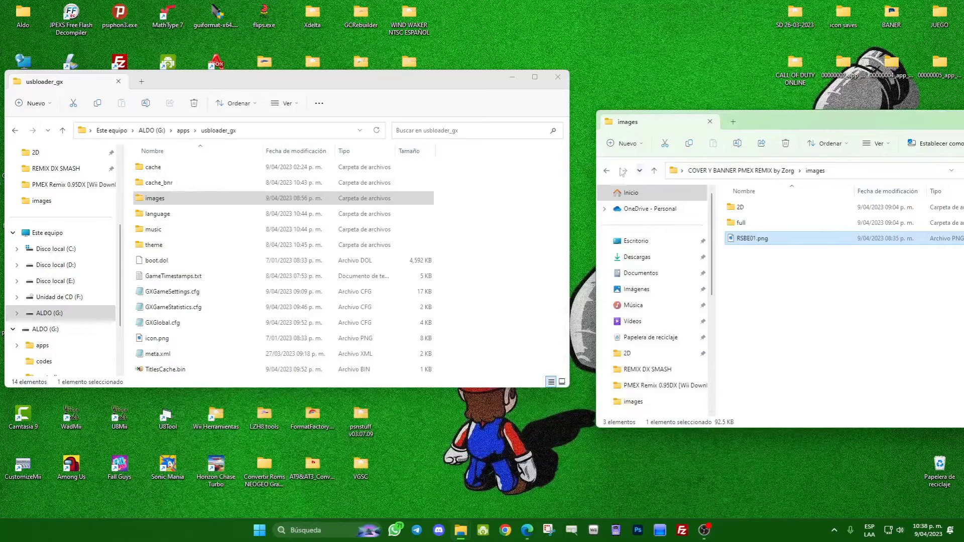
pyautogui.click(607, 171)
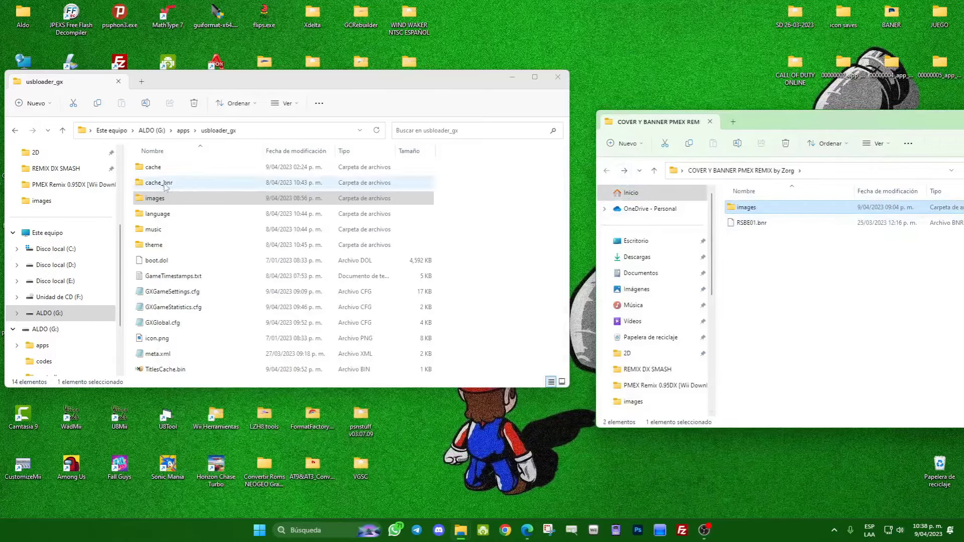
# Copy the banner RSBE01.bnr from the cover and banner download into apps/usbloader_gx/cache_bnr on the G: drive, replacing the existing file
pyautogui.doubleClick(161, 187)
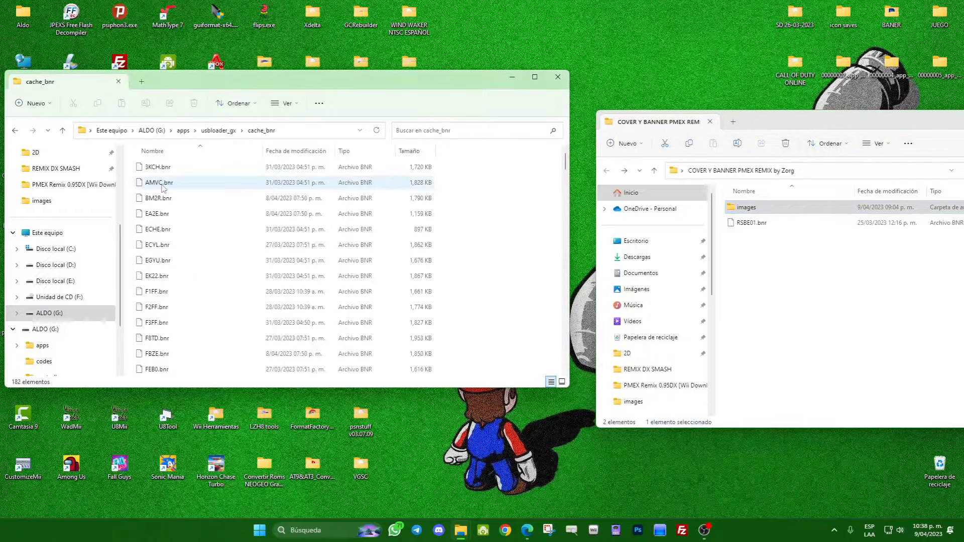
pyautogui.click(744, 223)
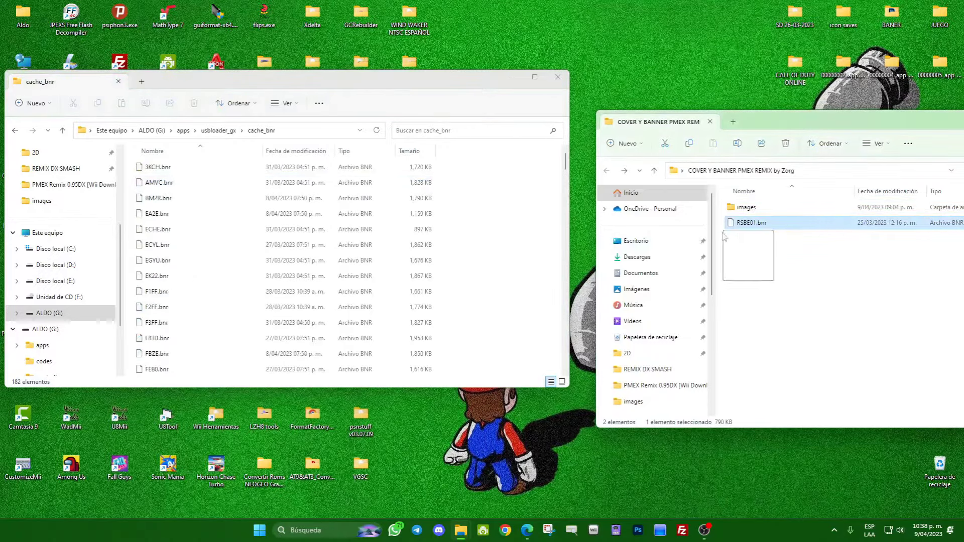
pyautogui.moveTo(725, 236); pyautogui.dragTo(494, 257)
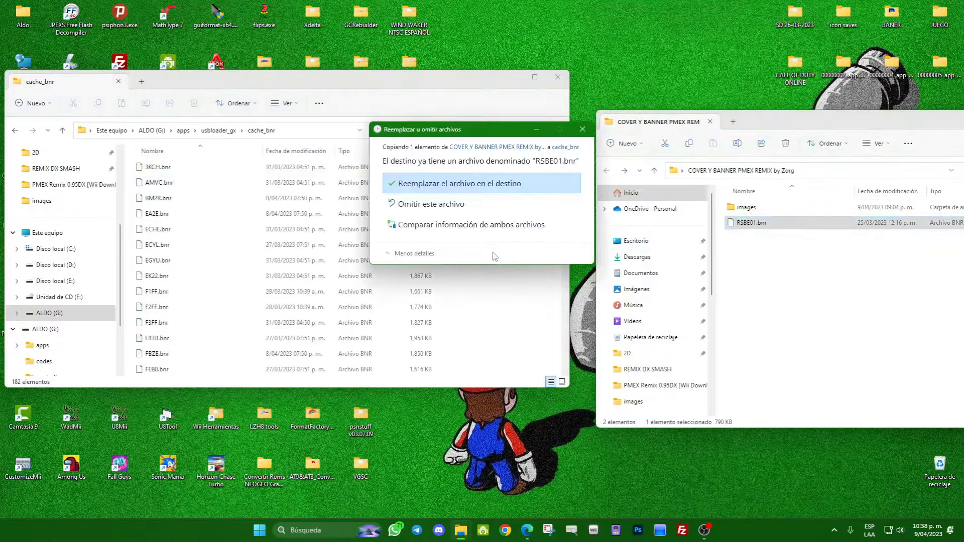
pyautogui.click(442, 185)
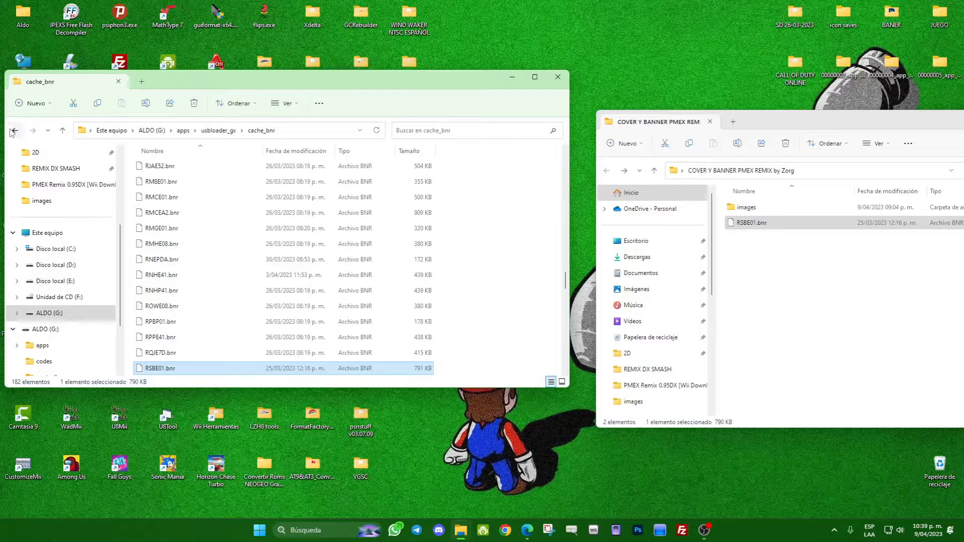
# Open usb-loader/covers on the G: drive and the images folder in the cover and banner download
pyautogui.click(14, 131)
pyautogui.click(15, 131)
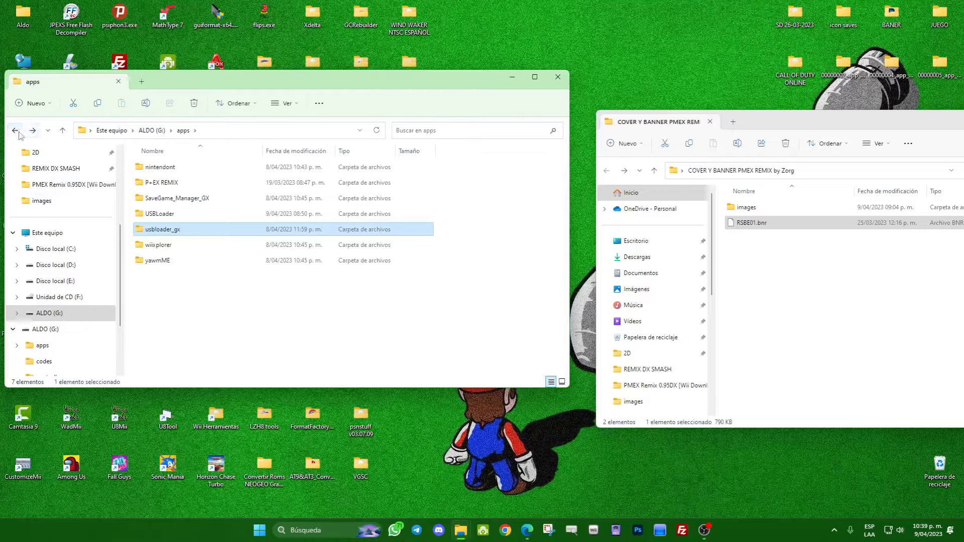
pyautogui.click(16, 132)
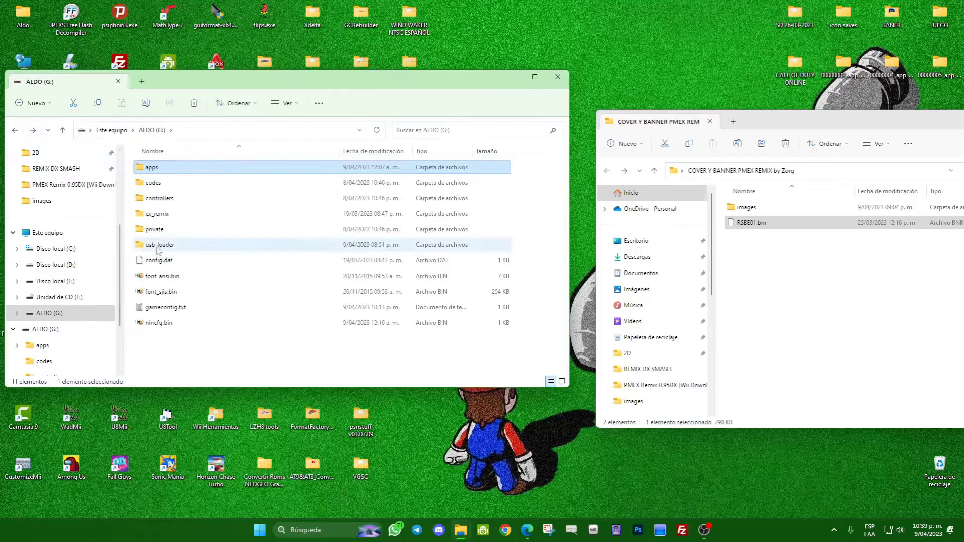
pyautogui.doubleClick(153, 249)
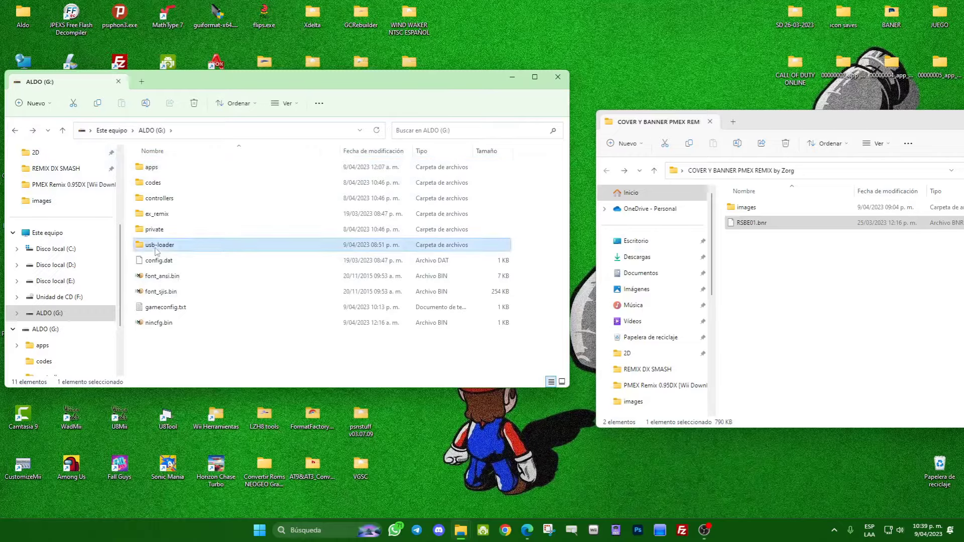
pyautogui.click(737, 226)
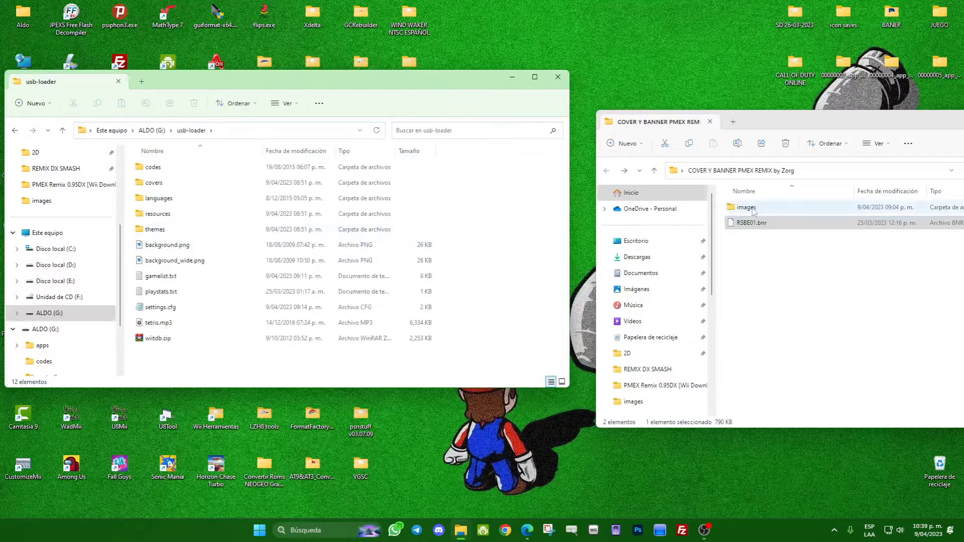
pyautogui.click(753, 211)
pyautogui.doubleClick(753, 210)
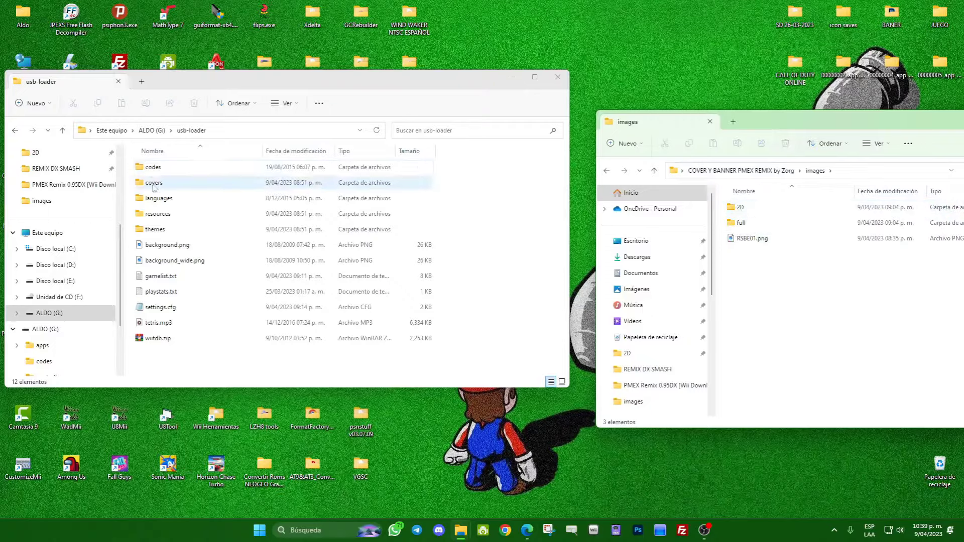
pyautogui.doubleClick(154, 183)
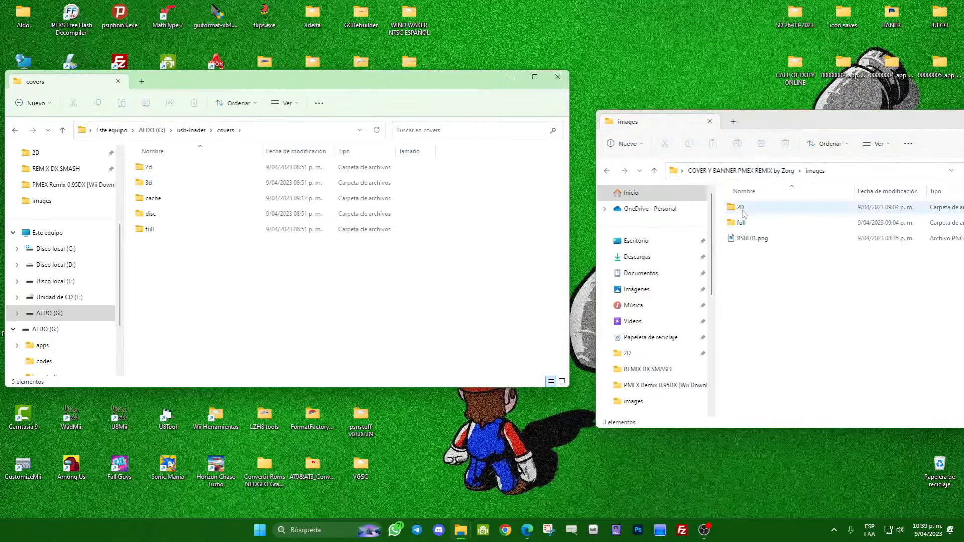
# Copy RSBE01.png from the download's 2D folder into usb-loader/covers/2d, check it as a thumbnail, and return both windows to their parent folders
pyautogui.click(745, 212)
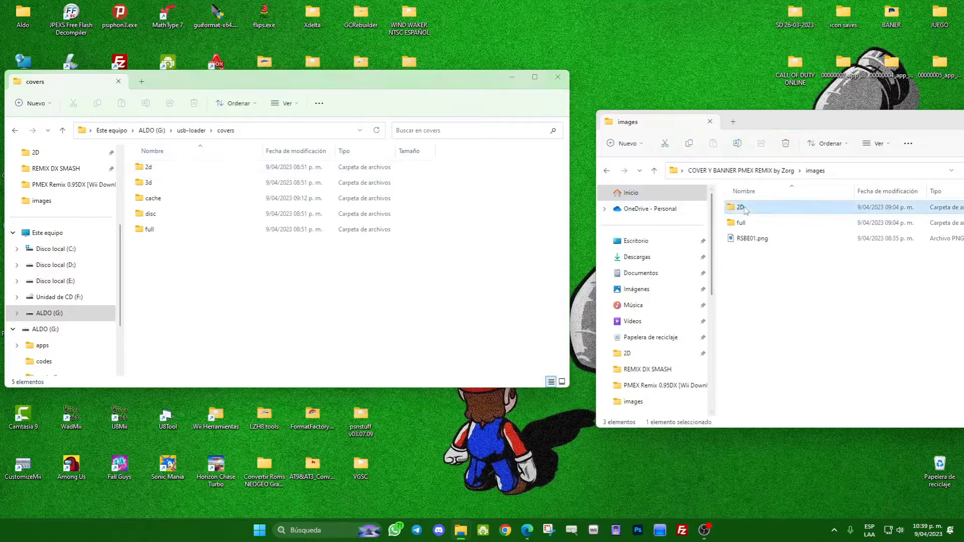
pyautogui.doubleClick(742, 208)
pyautogui.moveTo(752, 215); pyautogui.dragTo(152, 169)
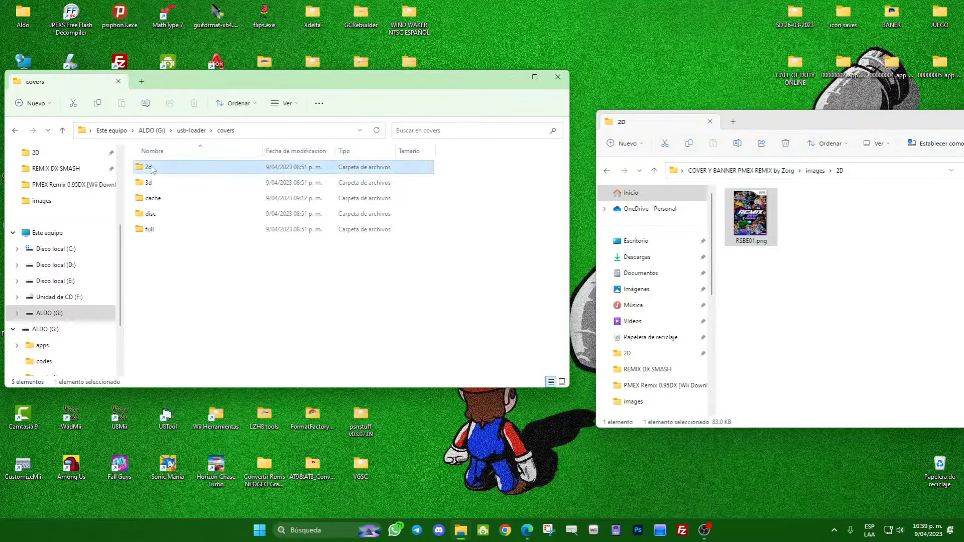
pyautogui.doubleClick(151, 168)
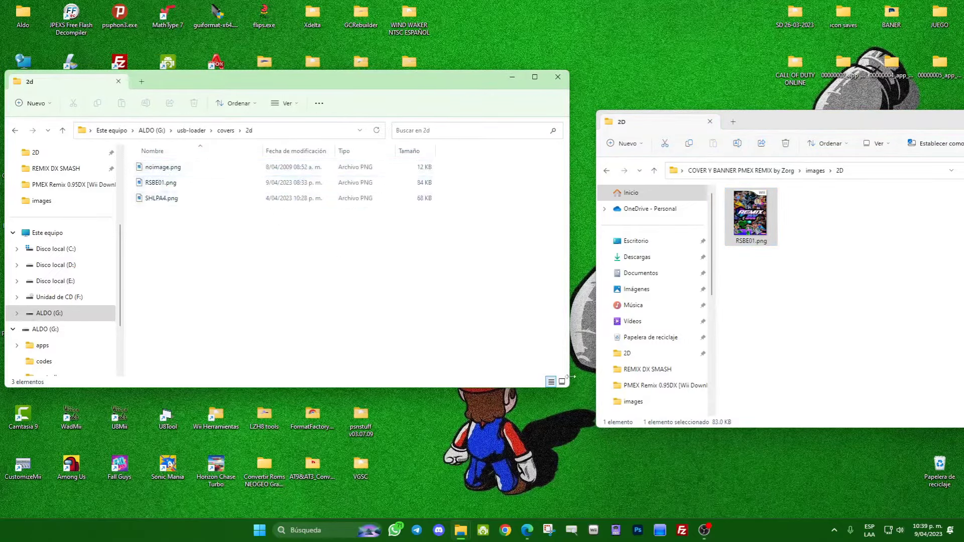
pyautogui.click(562, 381)
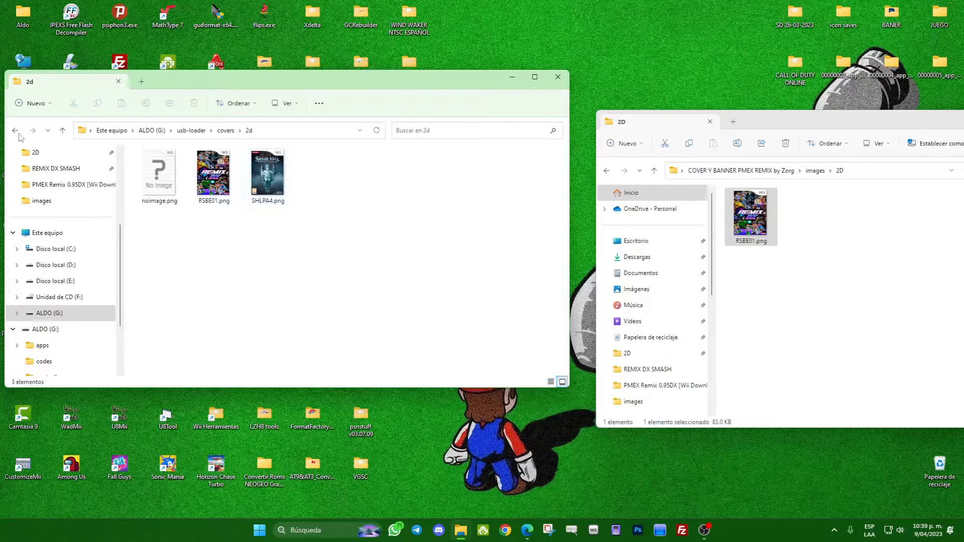
pyautogui.click(14, 131)
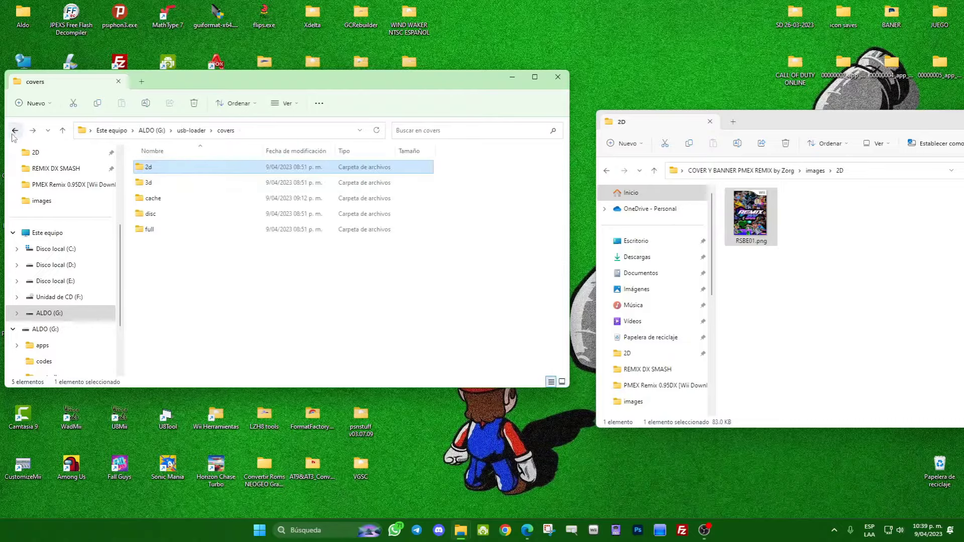
pyautogui.click(606, 170)
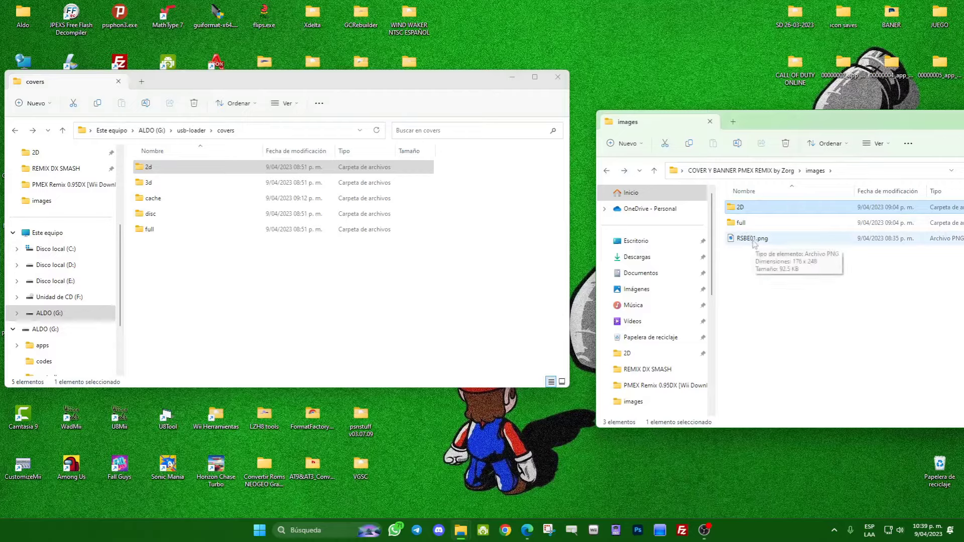
# Copy RSBE01.png from the download's images folder into usb-loader/covers/3d, check it as a thumbnail and return to the covers folder
pyautogui.moveTo(804, 122); pyautogui.dragTo(731, 120)
pyautogui.click(891, 413)
pyautogui.moveTo(775, 211); pyautogui.dragTo(151, 185)
pyautogui.doubleClick(151, 184)
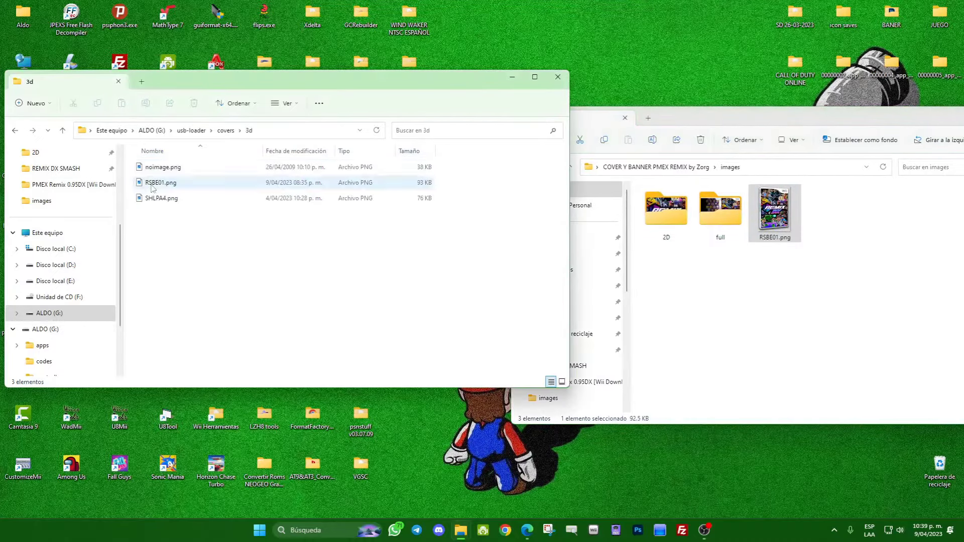
pyautogui.click(562, 381)
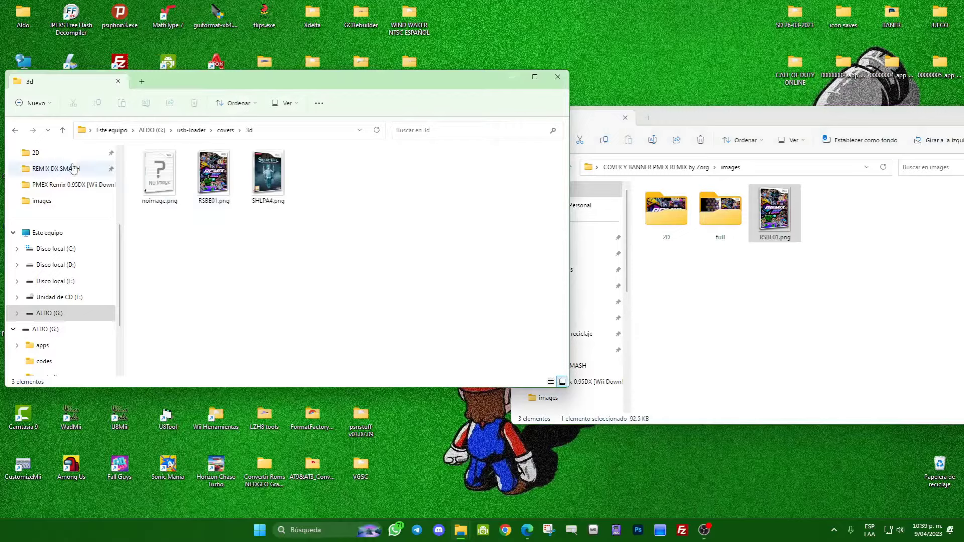
pyautogui.click(15, 130)
# Copy RSBE01.png from the download's full folder into usb-loader/covers/full on the G: drive and return to the usb-loader folder
pyautogui.click(743, 308)
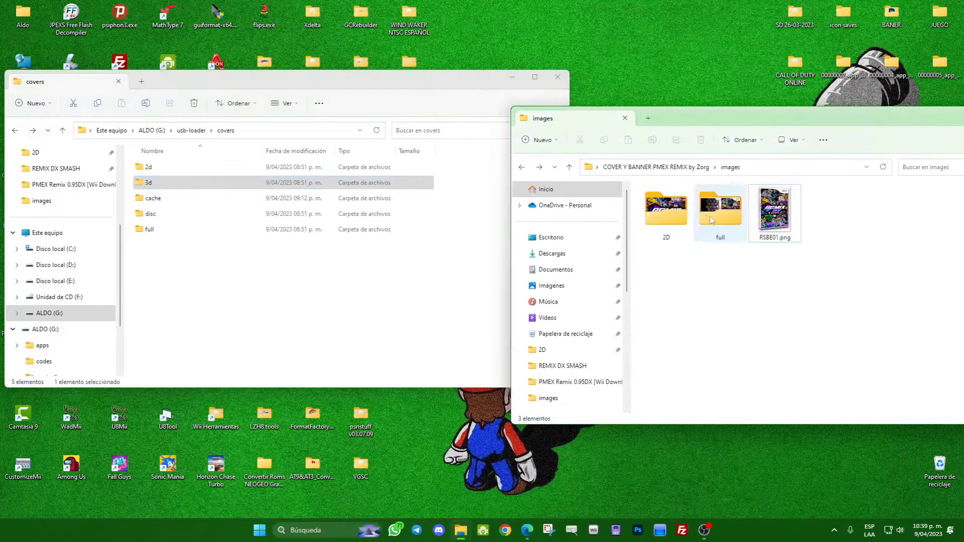
pyautogui.doubleClick(719, 213)
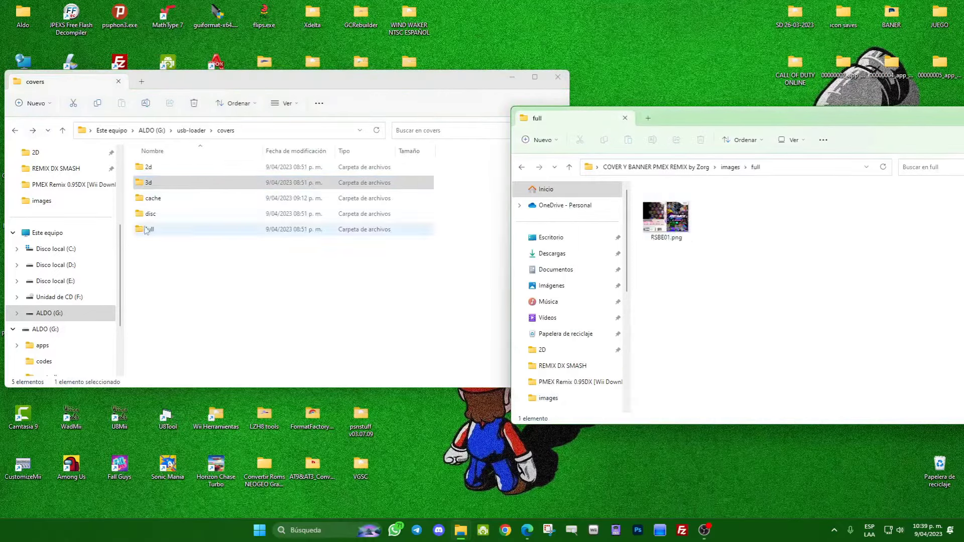
pyautogui.doubleClick(150, 230)
pyautogui.moveTo(666, 217); pyautogui.dragTo(355, 270)
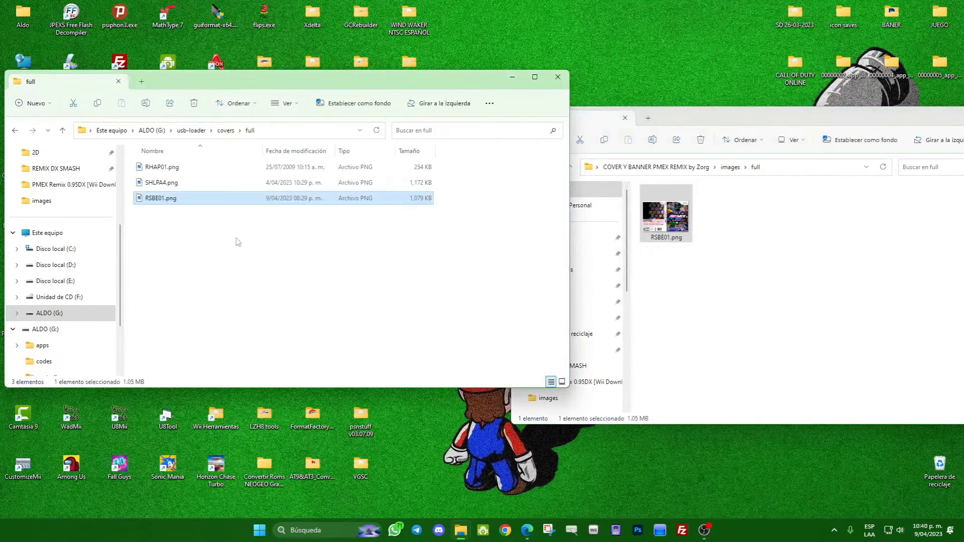
pyautogui.click(15, 131)
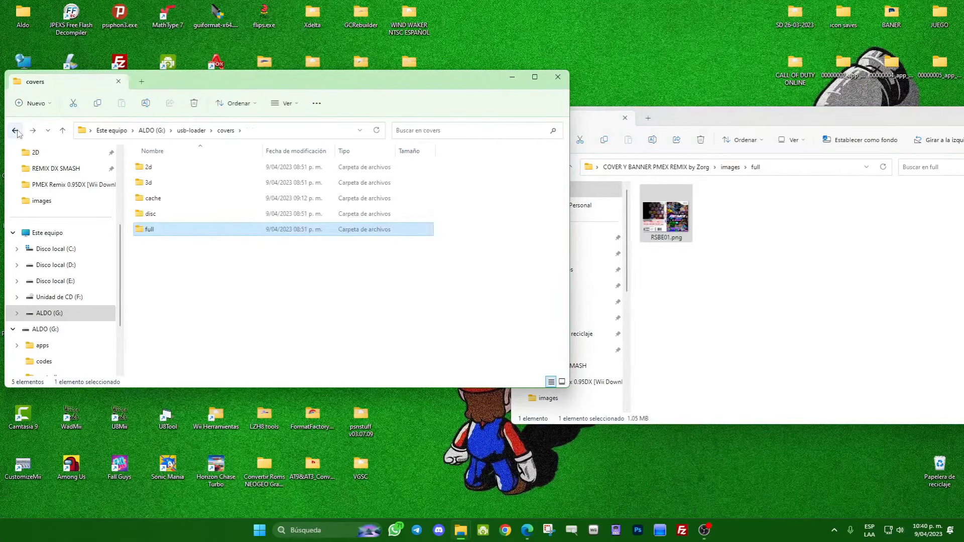
pyautogui.click(15, 131)
# Close the cover and banner download's window, return to the root of the G: drive and close its window
pyautogui.click(573, 186)
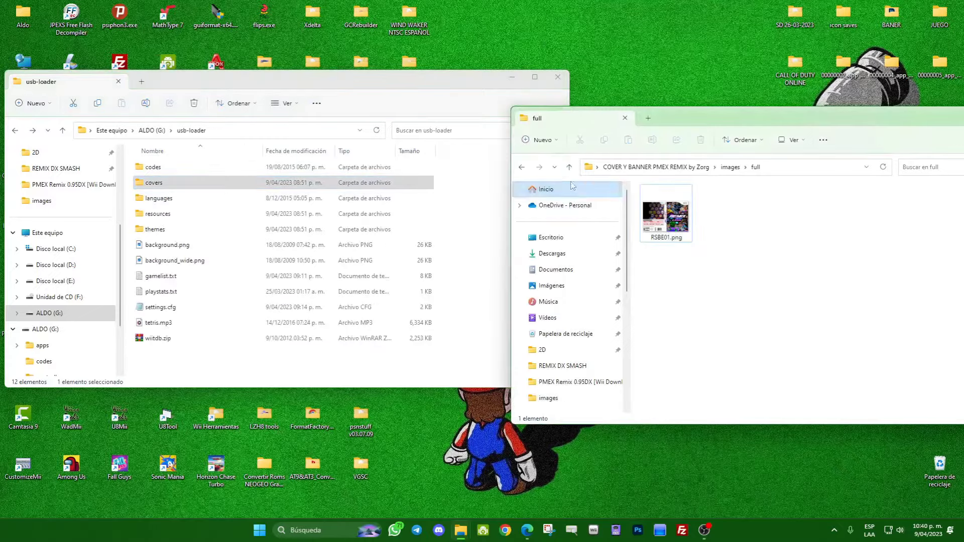
pyautogui.click(521, 168)
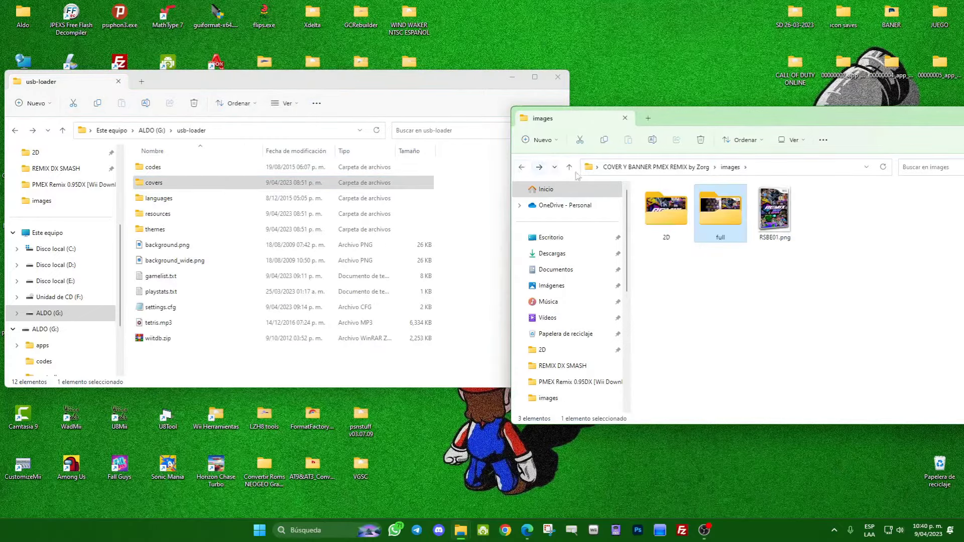
pyautogui.click(522, 168)
pyautogui.moveTo(765, 126); pyautogui.dragTo(529, 128)
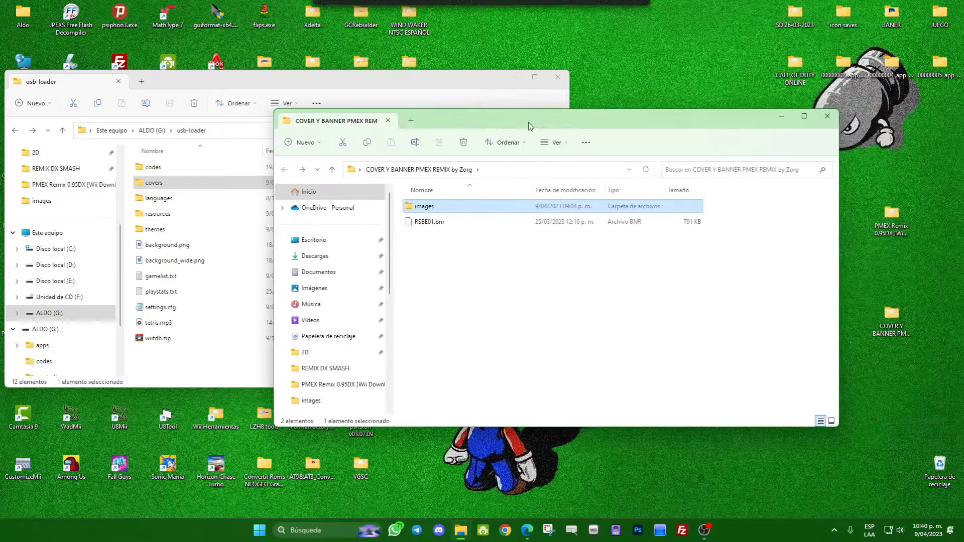
pyautogui.click(827, 116)
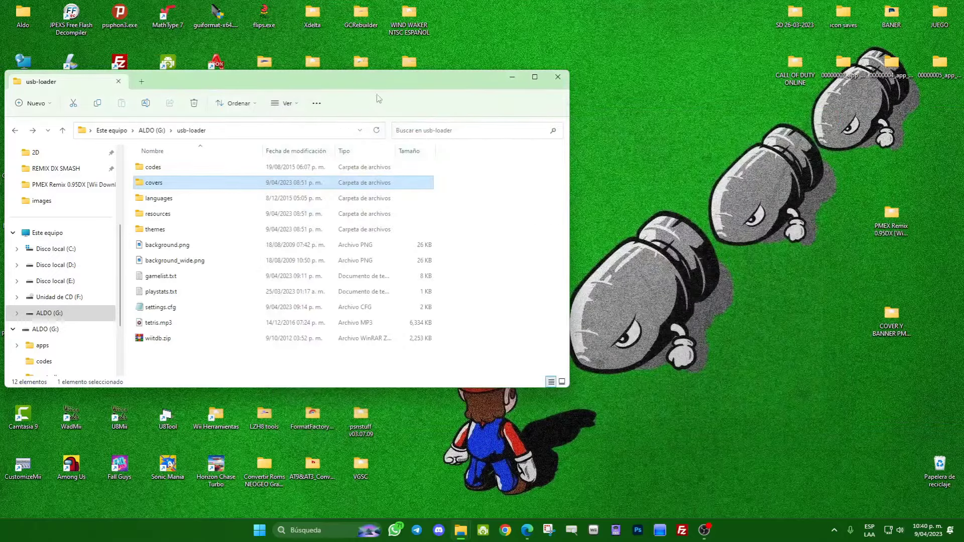
pyautogui.moveTo(368, 83); pyautogui.dragTo(474, 99)
pyautogui.click(121, 145)
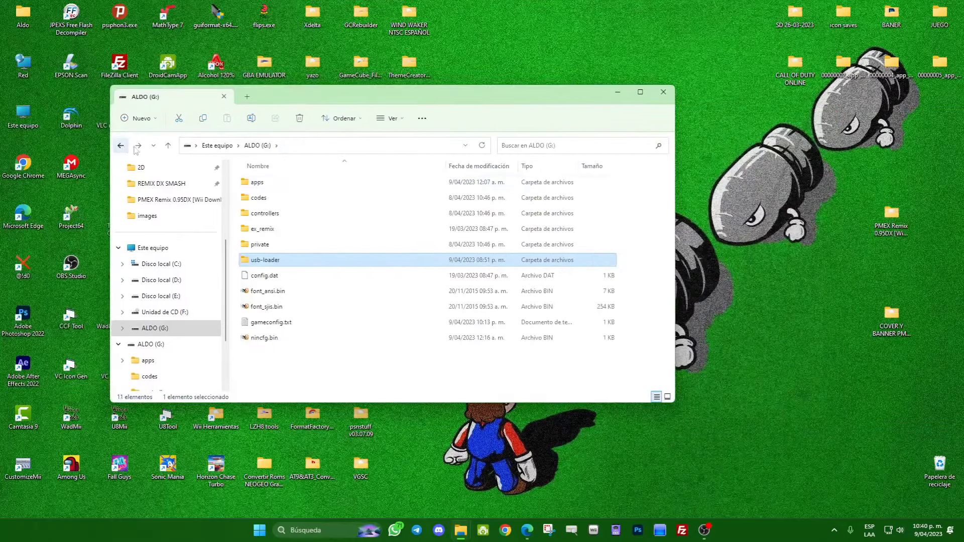
pyautogui.click(664, 93)
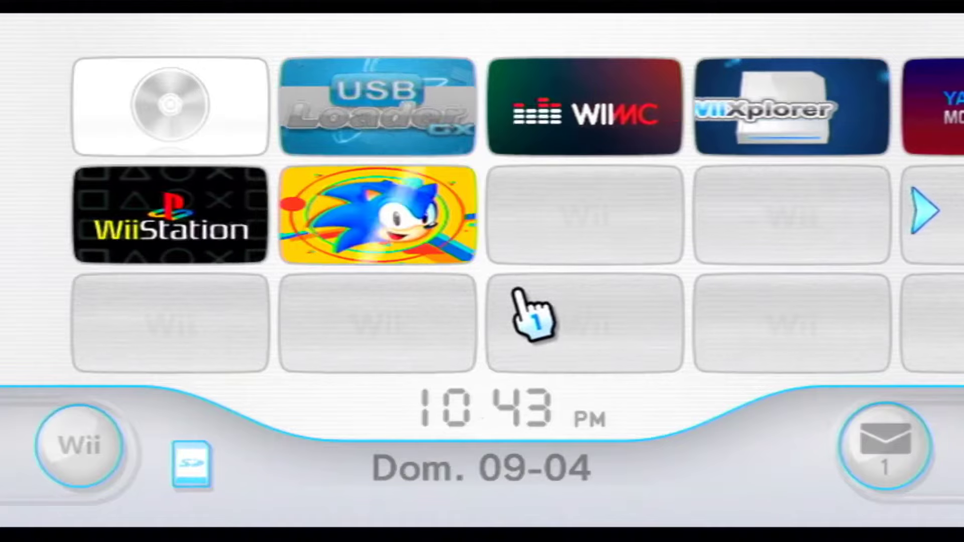
# Switch to the Wii, start the Homebrew Channel from the Wii Menu and load Configurable USB Loader MOD
pyautogui.press('+')
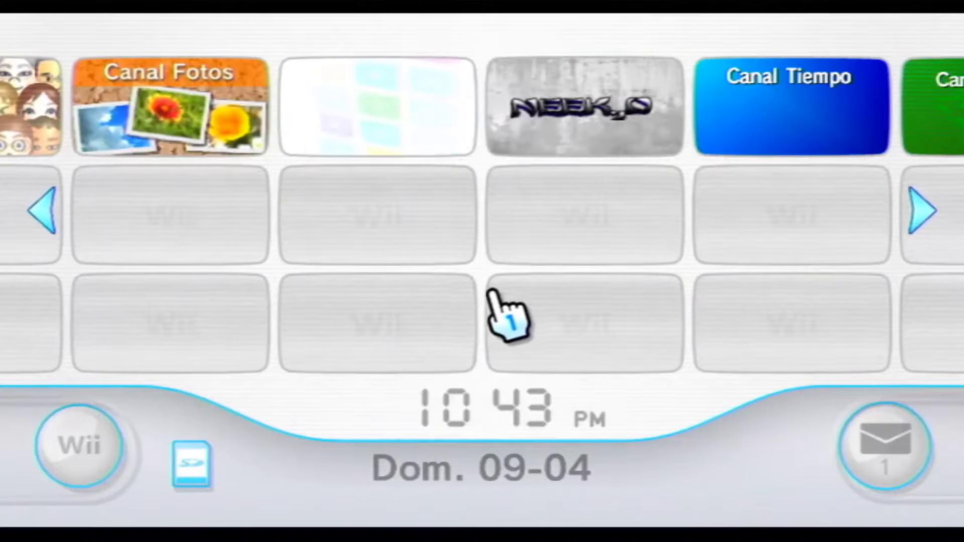
pyautogui.press('+')
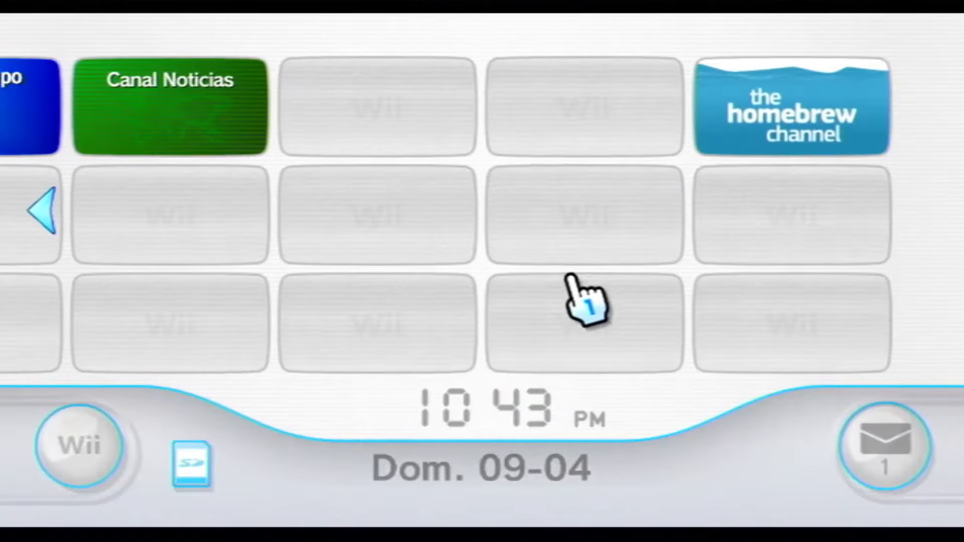
pyautogui.click(734, 136)
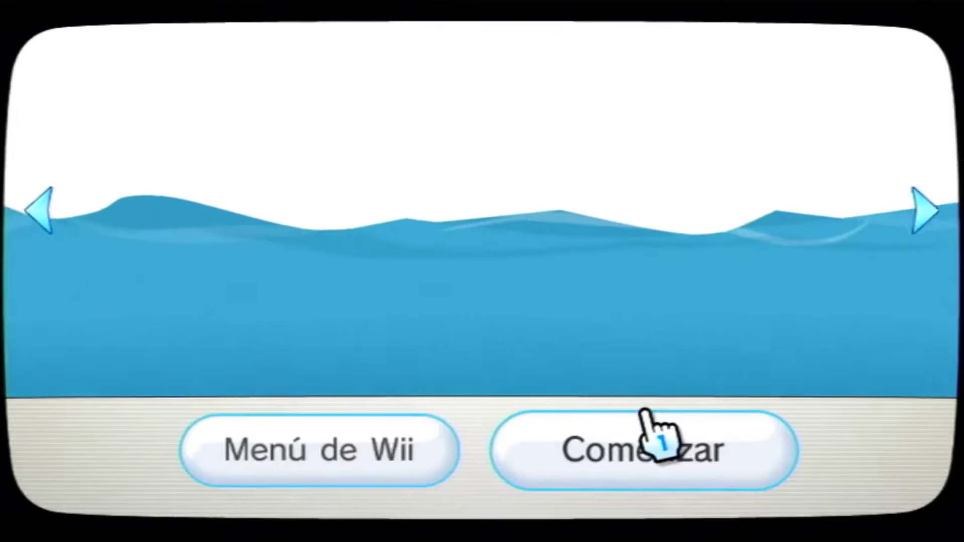
pyautogui.click(648, 419)
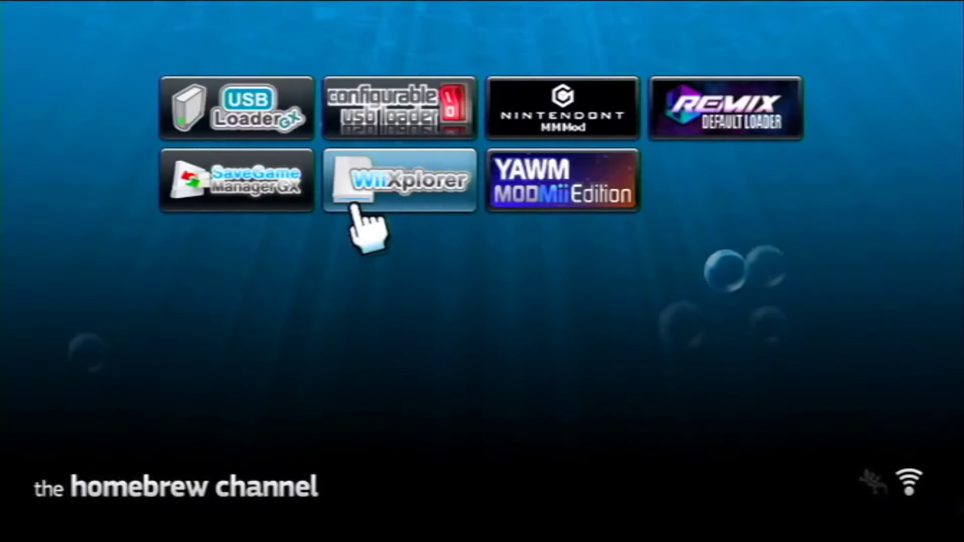
pyautogui.click(409, 107)
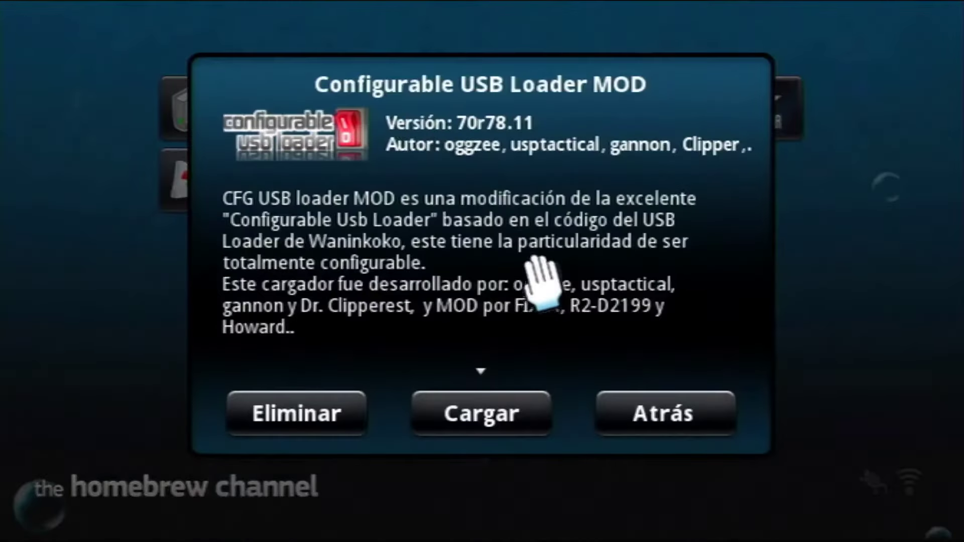
pyautogui.click(501, 417)
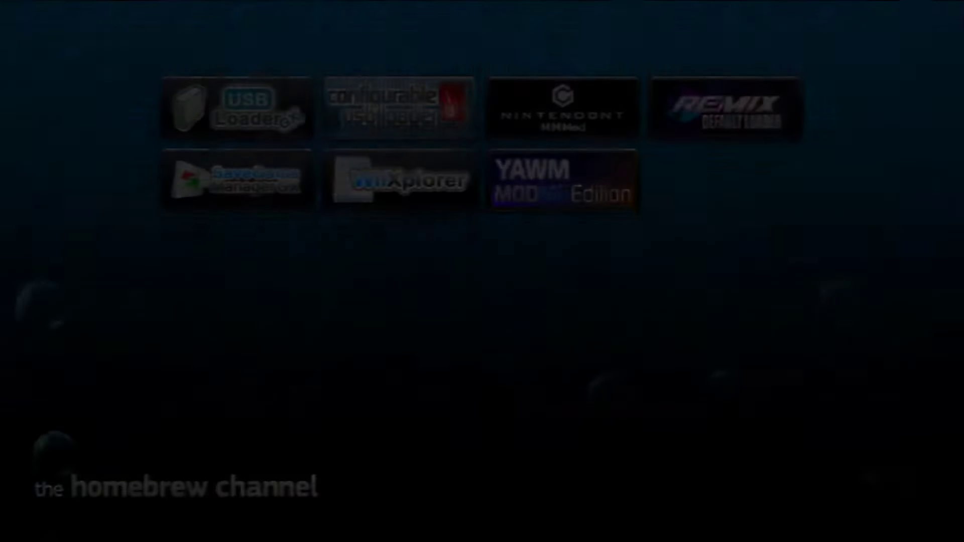